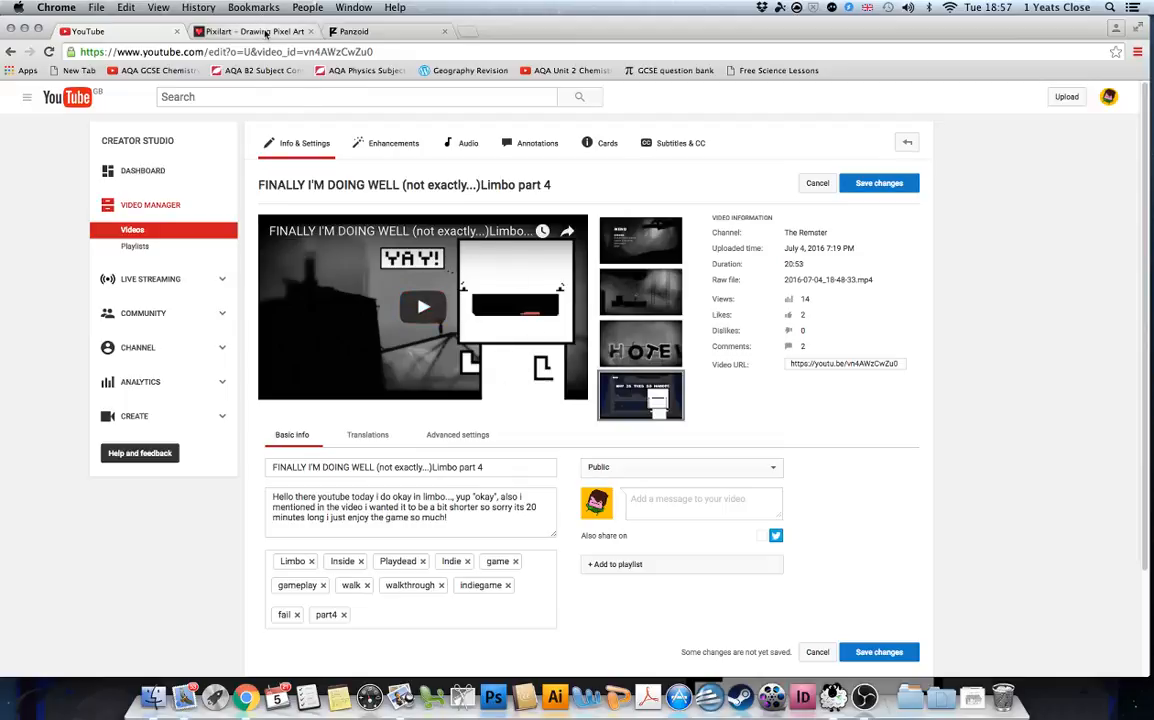
Switch from the YouTube Creator Studio tab to the Pixilart drawing page in Chrome.
click(266, 31)
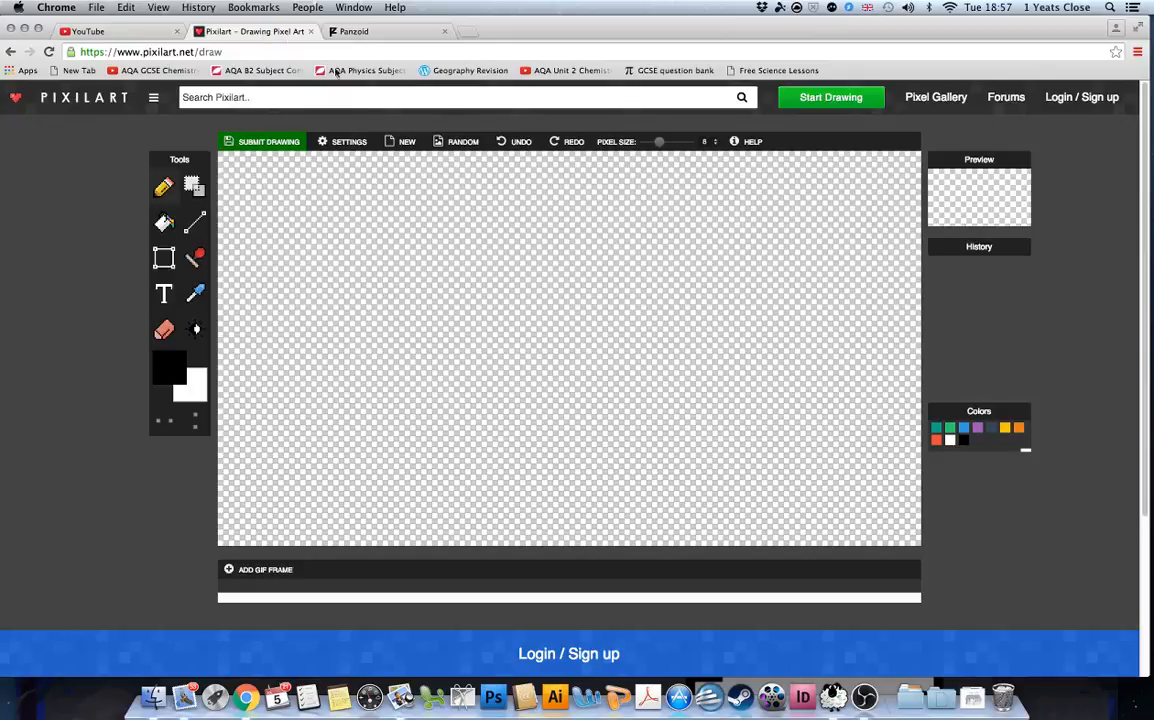
Bucket-fill the blank canvas white, then draw a large black square outline for the head.
click(165, 226)
click(951, 441)
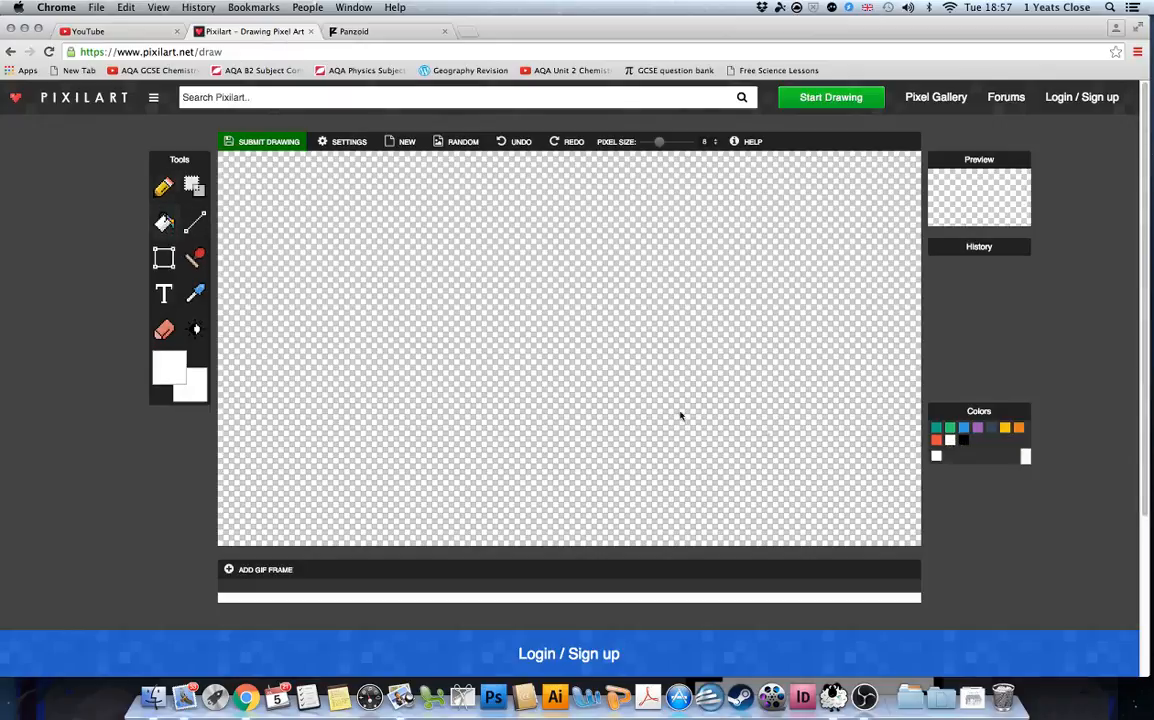
click(575, 324)
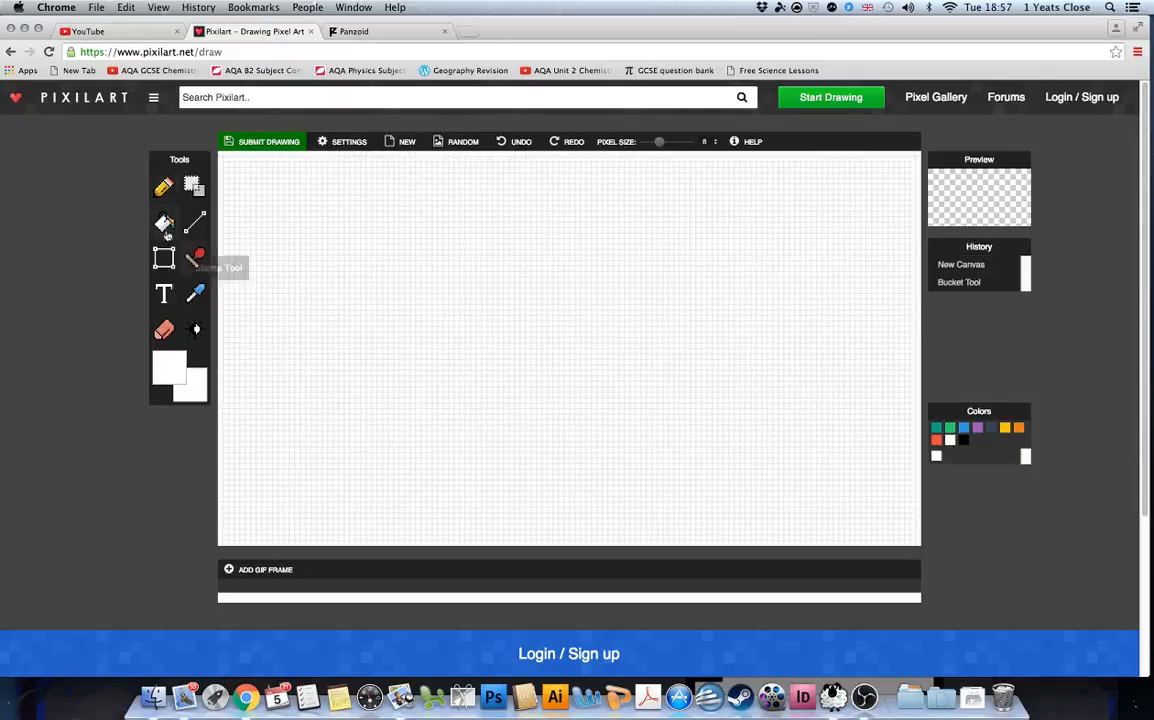
click(962, 440)
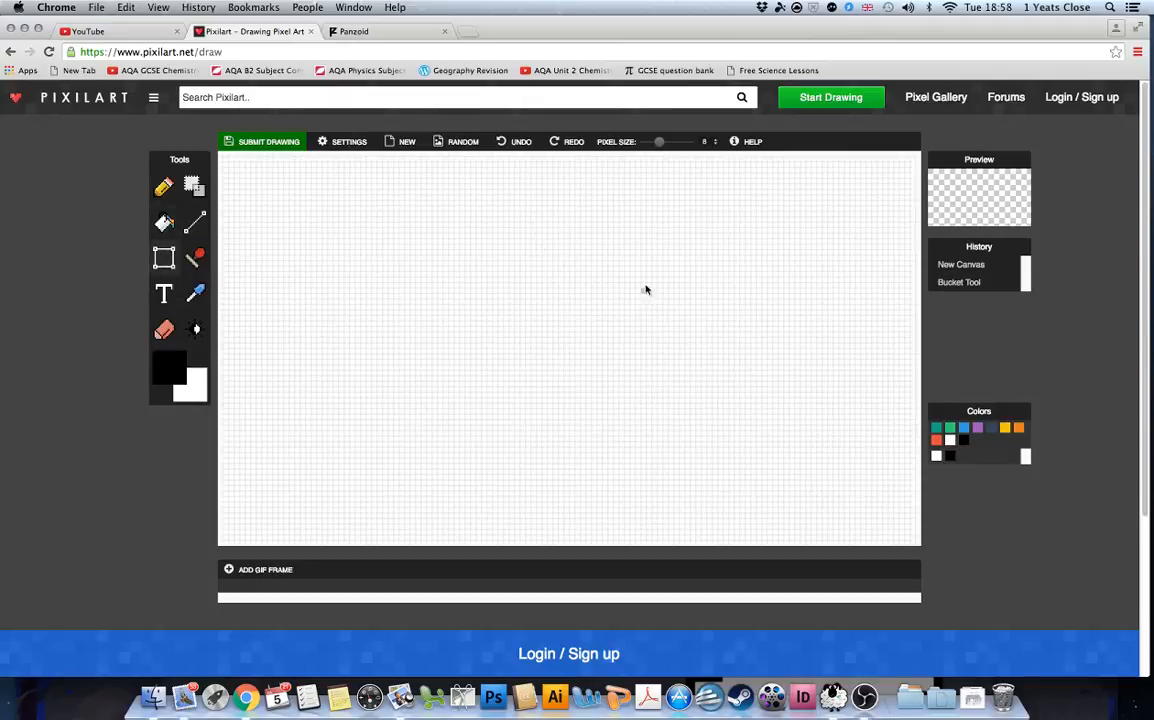
drag(626, 284, 798, 431)
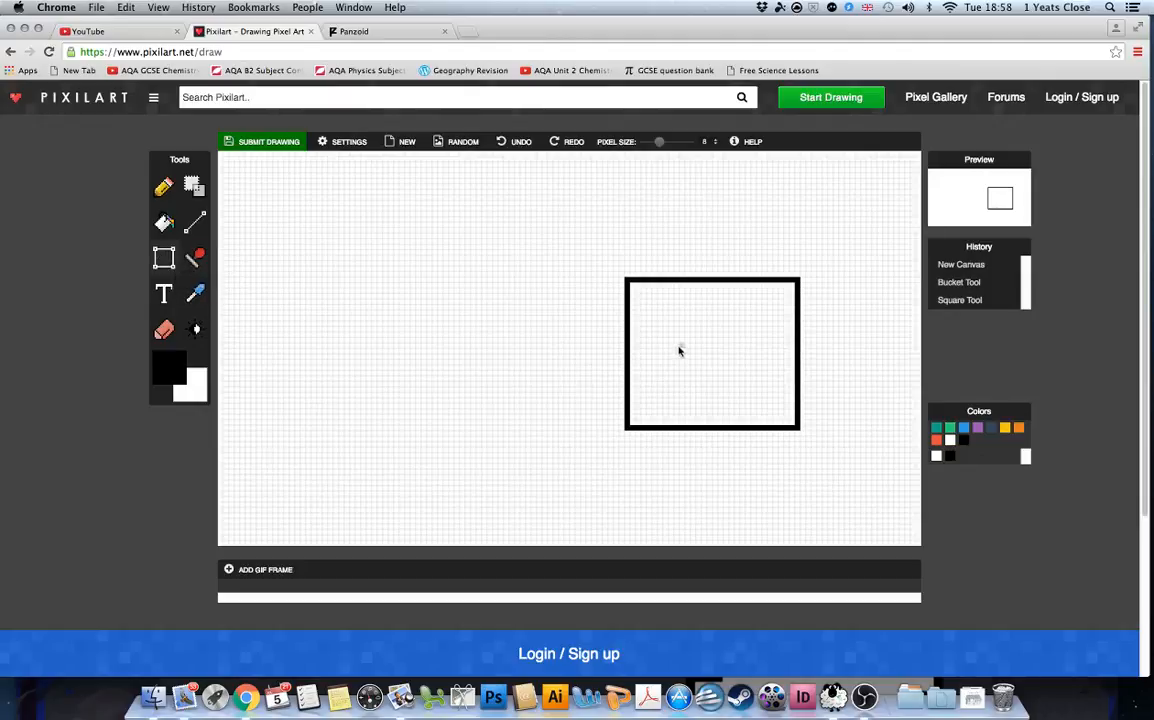
Add black eye dots and blue tear streaks down both sides of the head.
click(638, 345)
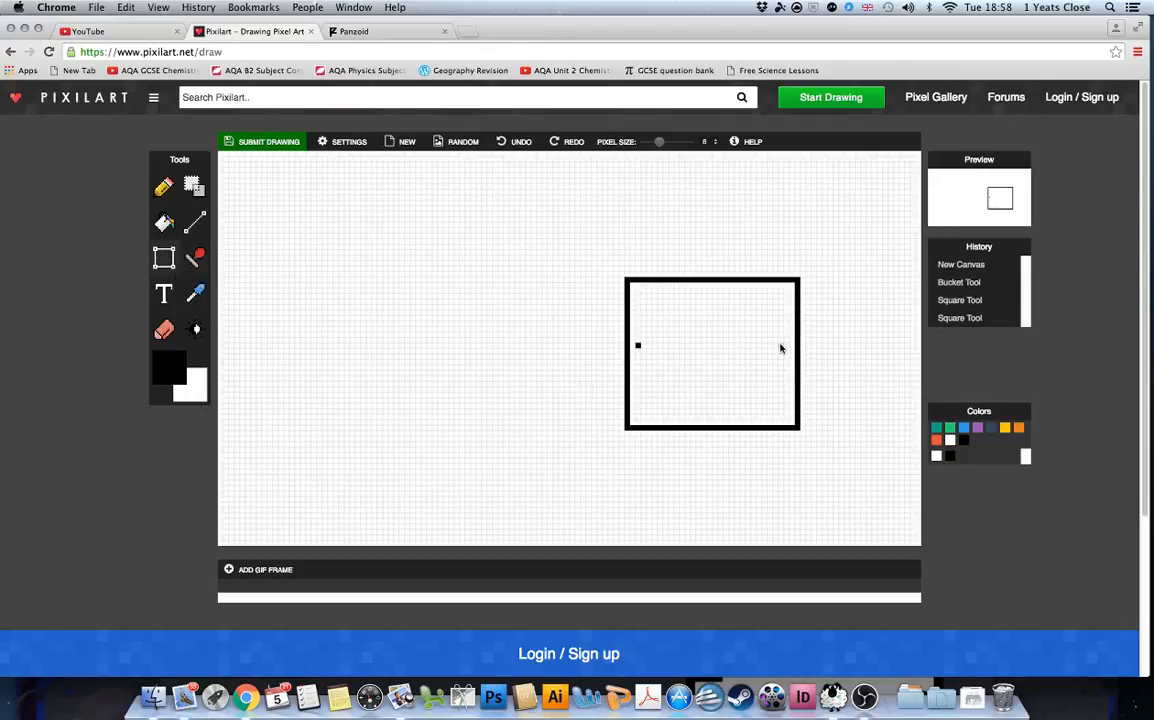
click(781, 345)
click(966, 428)
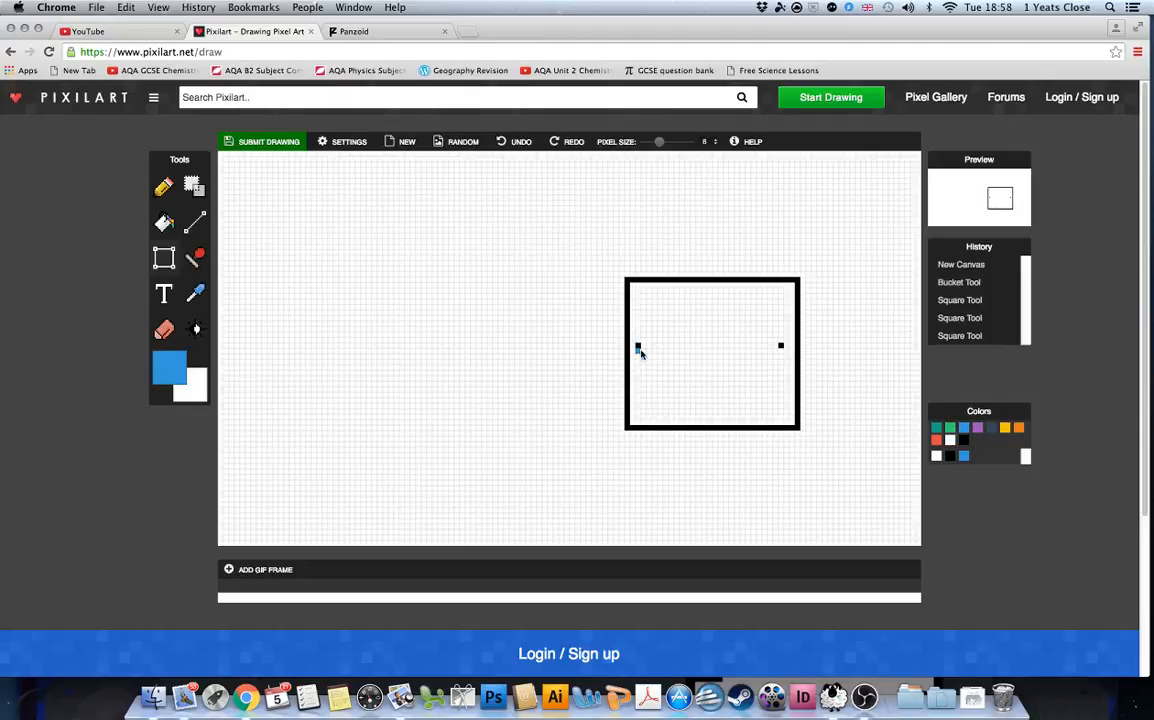
drag(641, 353, 641, 426)
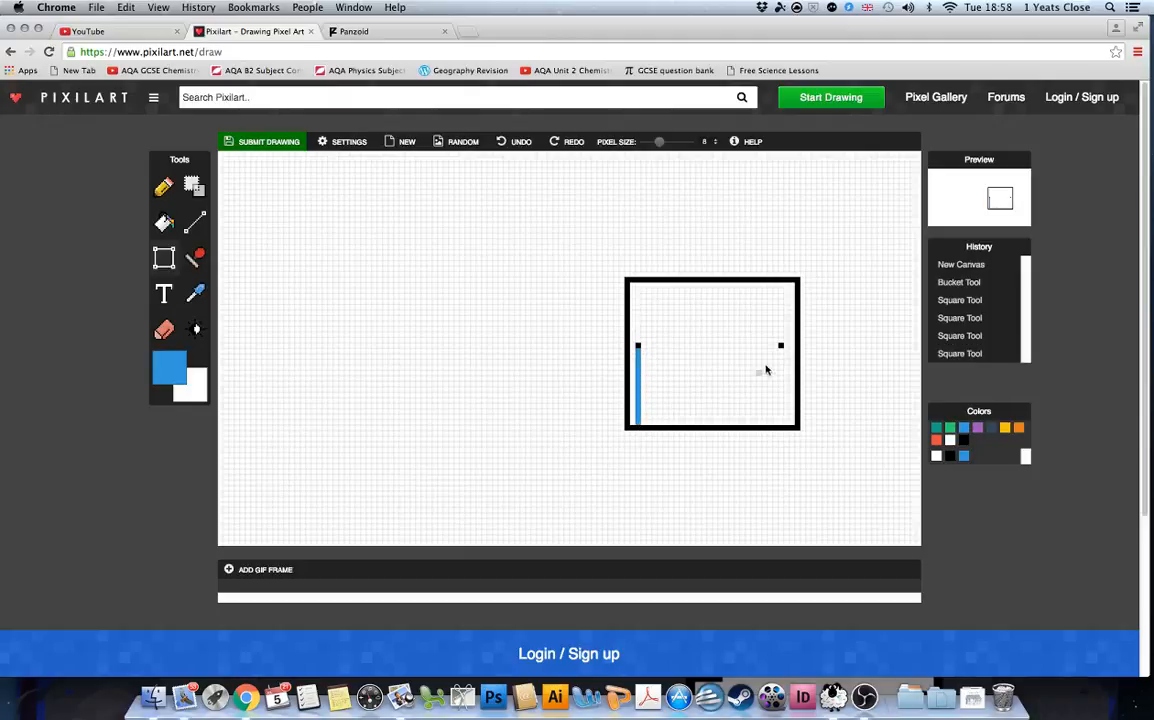
drag(781, 357, 783, 425)
Draw a black mouth line across the face and a body rectangle beneath the head.
click(962, 441)
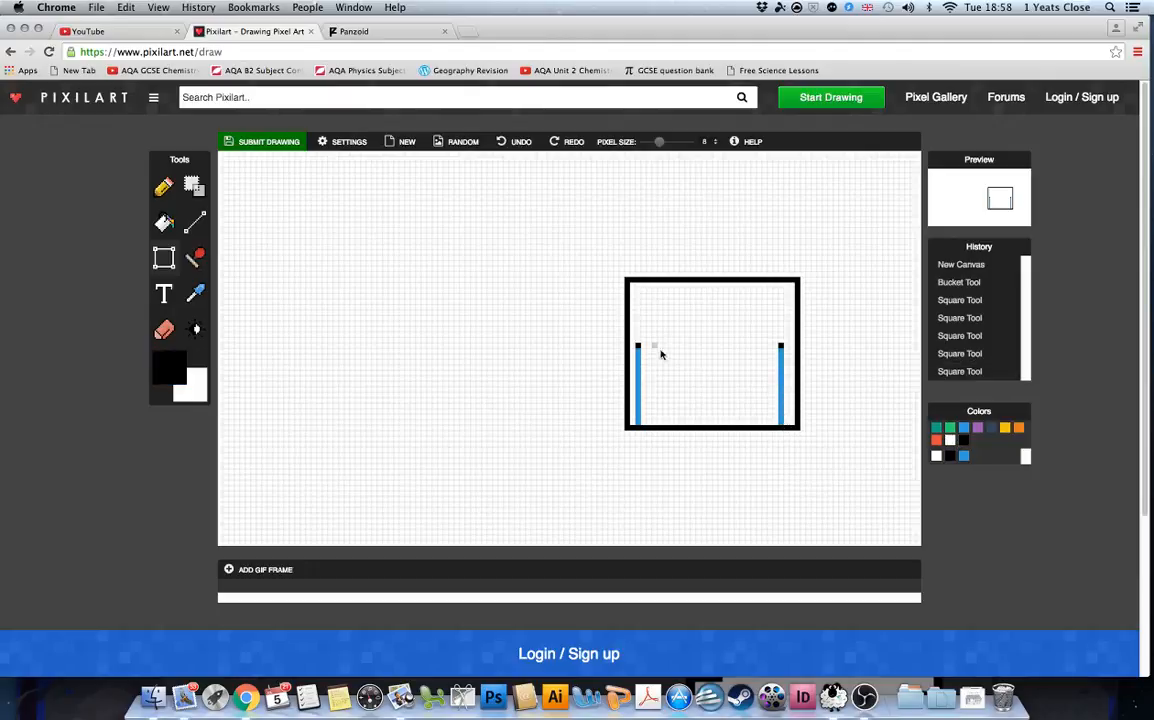
drag(667, 353, 760, 352)
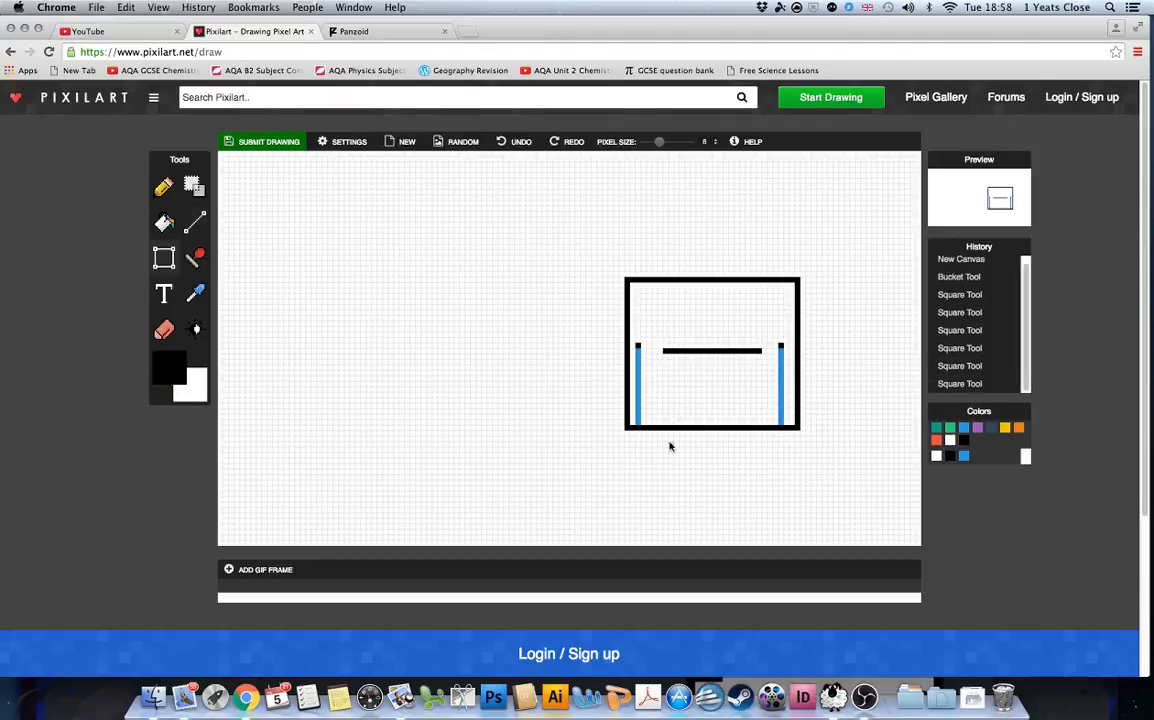
drag(668, 438, 789, 545)
Paint the body's top edge white to join it to the head, touching up stray pixels.
click(951, 440)
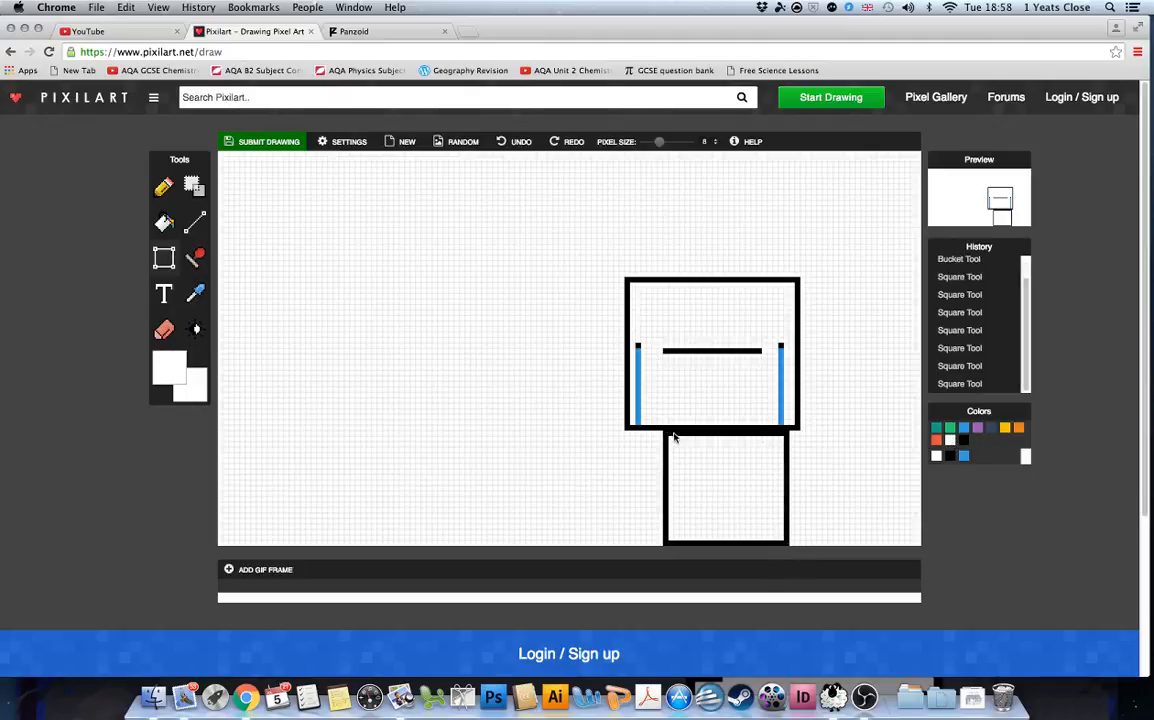
drag(674, 437, 788, 438)
click(964, 440)
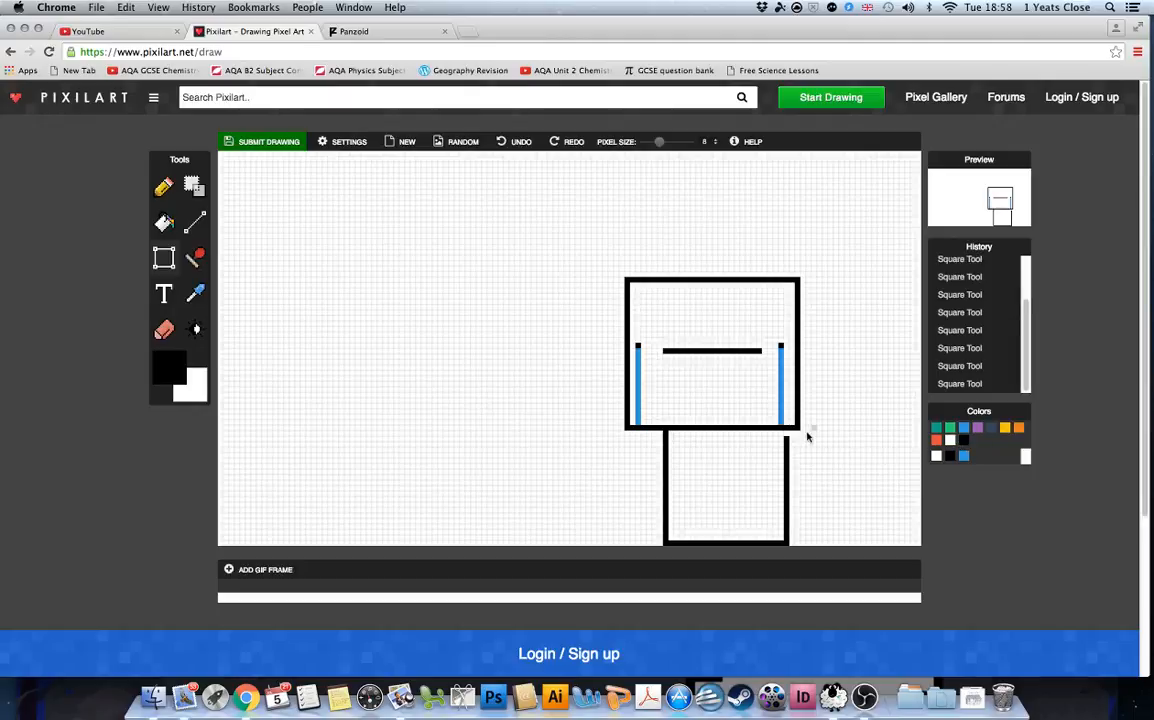
click(787, 435)
click(951, 441)
click(787, 447)
click(964, 441)
Draw small black arm stubs on the body's sides, undoing a too-thick stroke.
drag(785, 440, 822, 452)
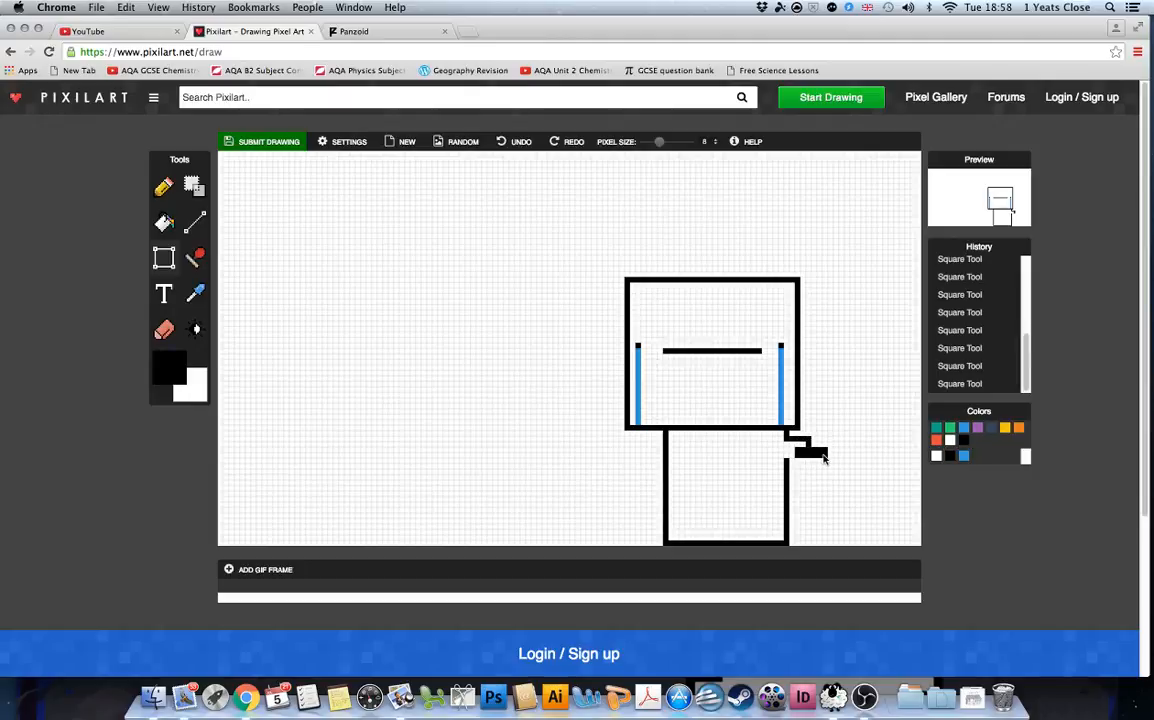
click(528, 145)
drag(807, 460, 789, 458)
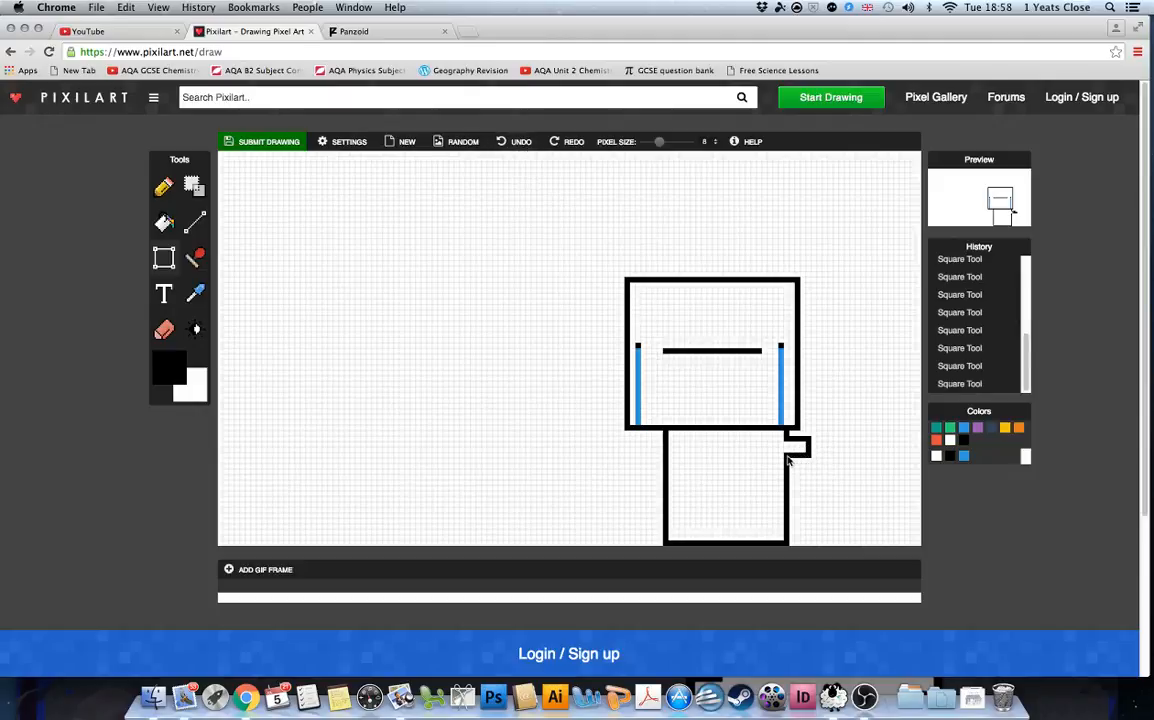
click(951, 441)
click(964, 441)
Submit the drawing as a new image titled 'Crying person'.
click(950, 441)
click(964, 440)
click(258, 146)
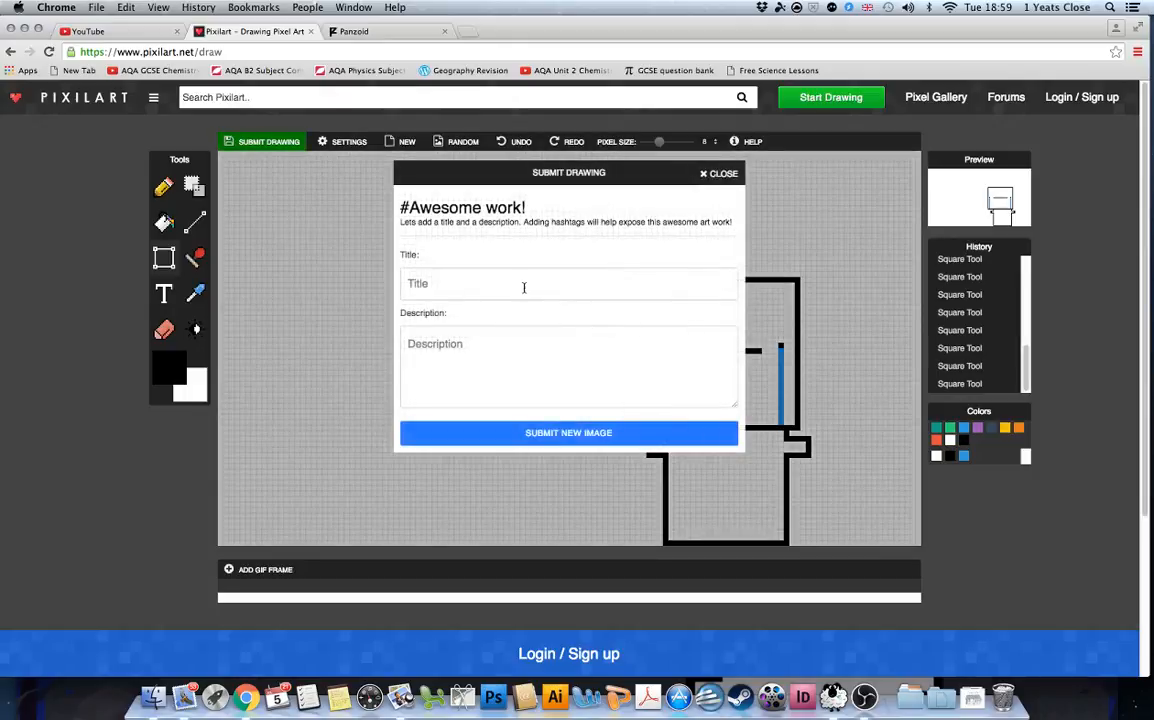
text(Cr)
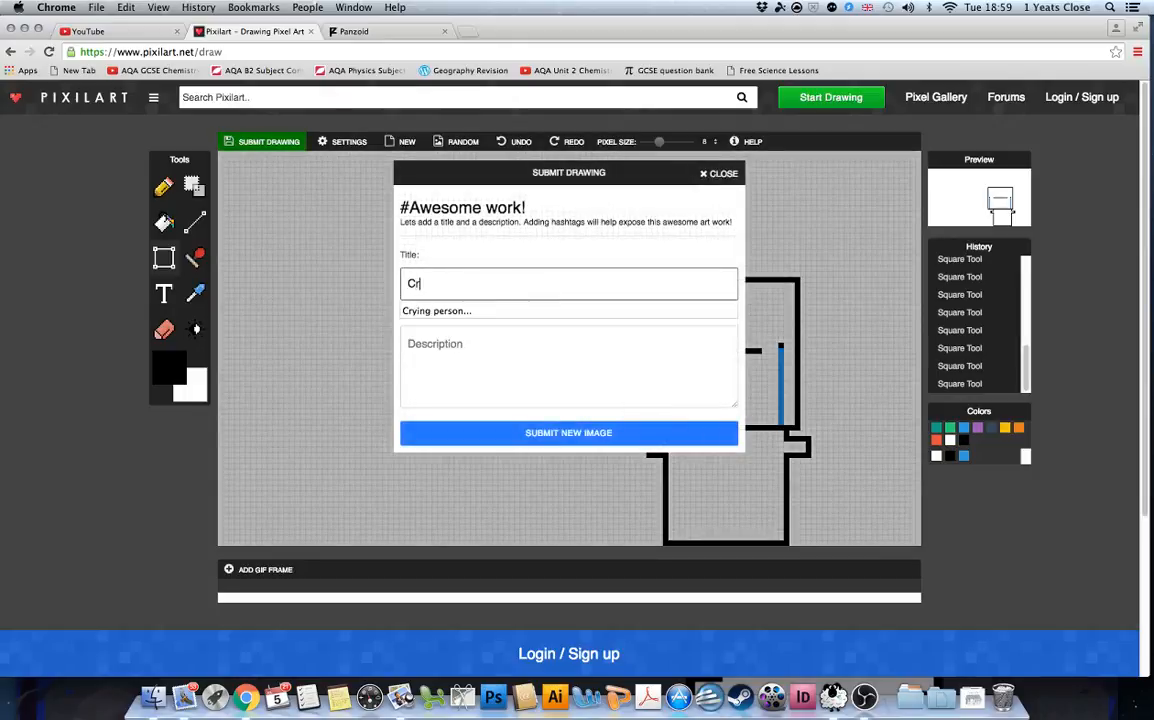
text(ying person...)
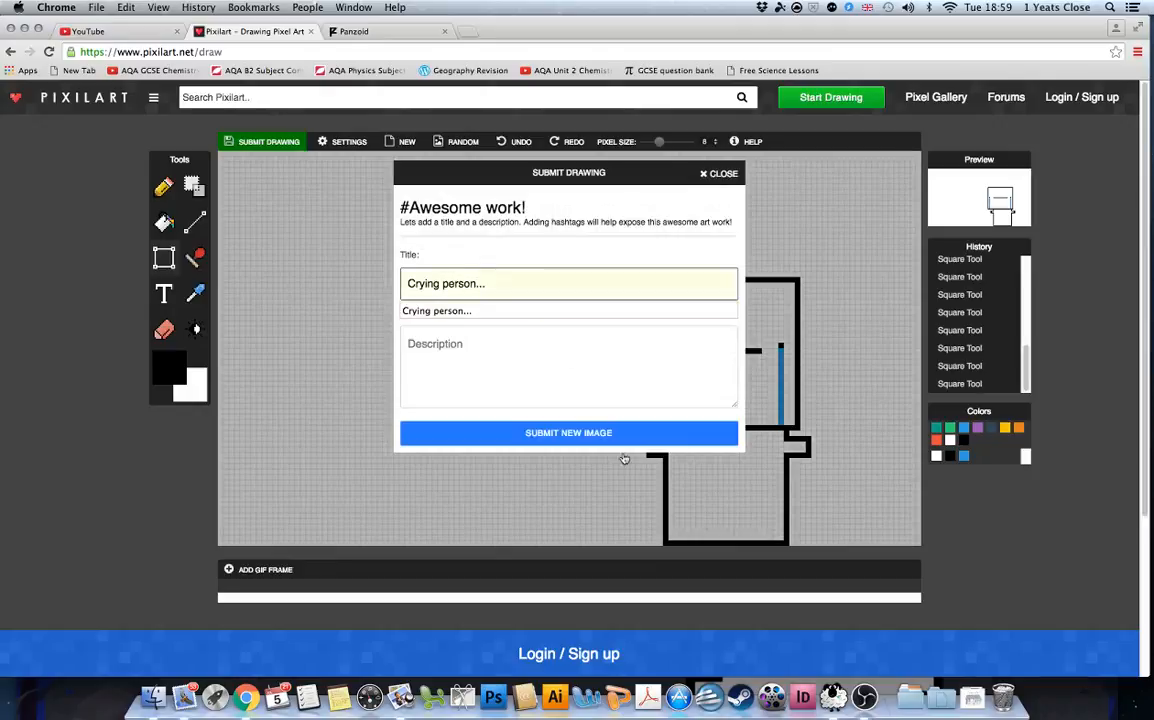
click(594, 434)
key(super+Tab)
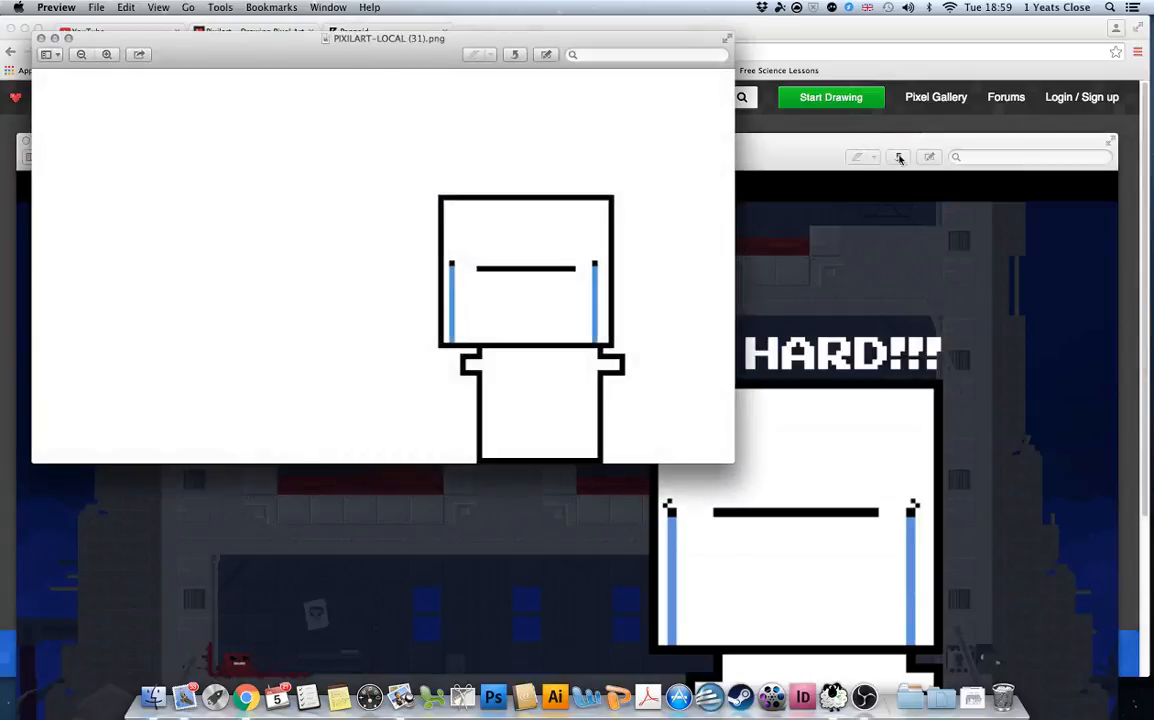
Close the backgrounder (7).png preview and bring PIXILART-LOCAL (31).png to the front.
double_click(797, 143)
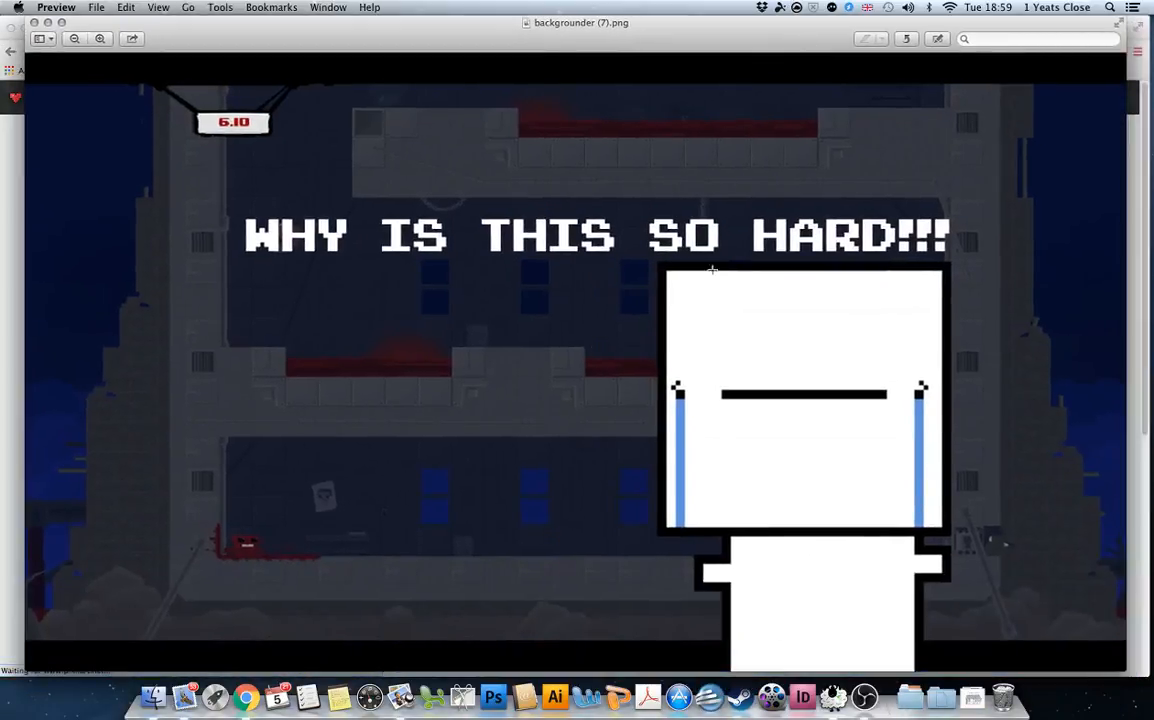
click(34, 22)
click(338, 31)
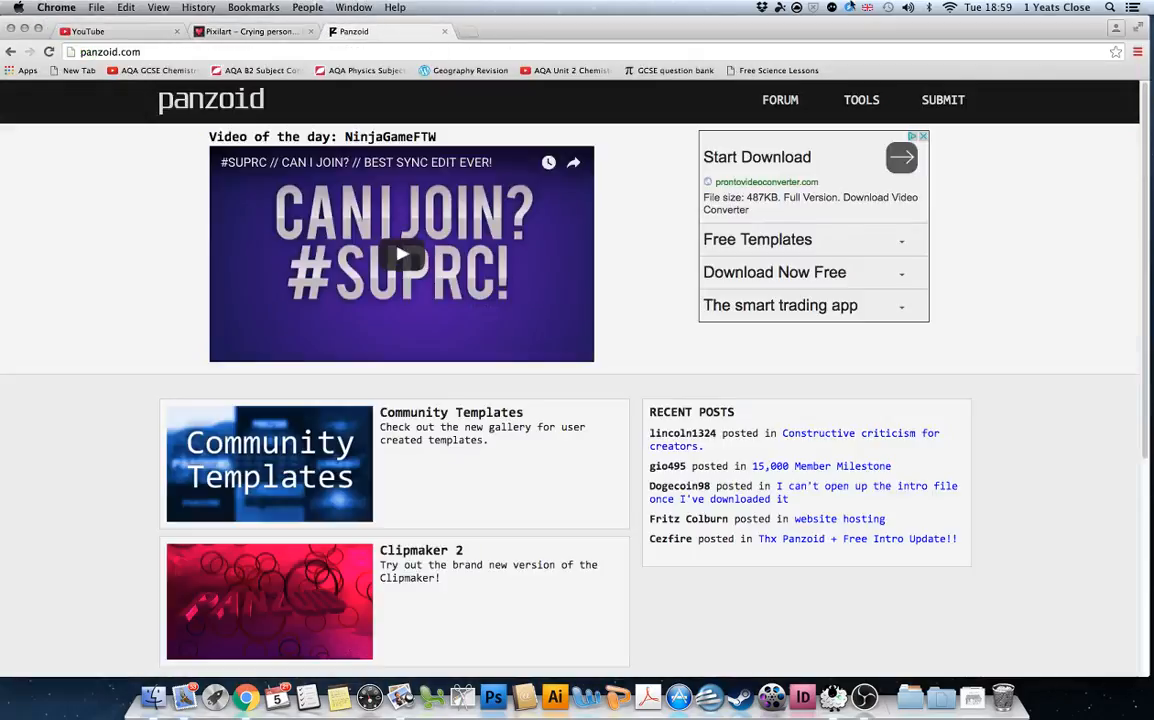
key(ctrl+Up)
click(272, 262)
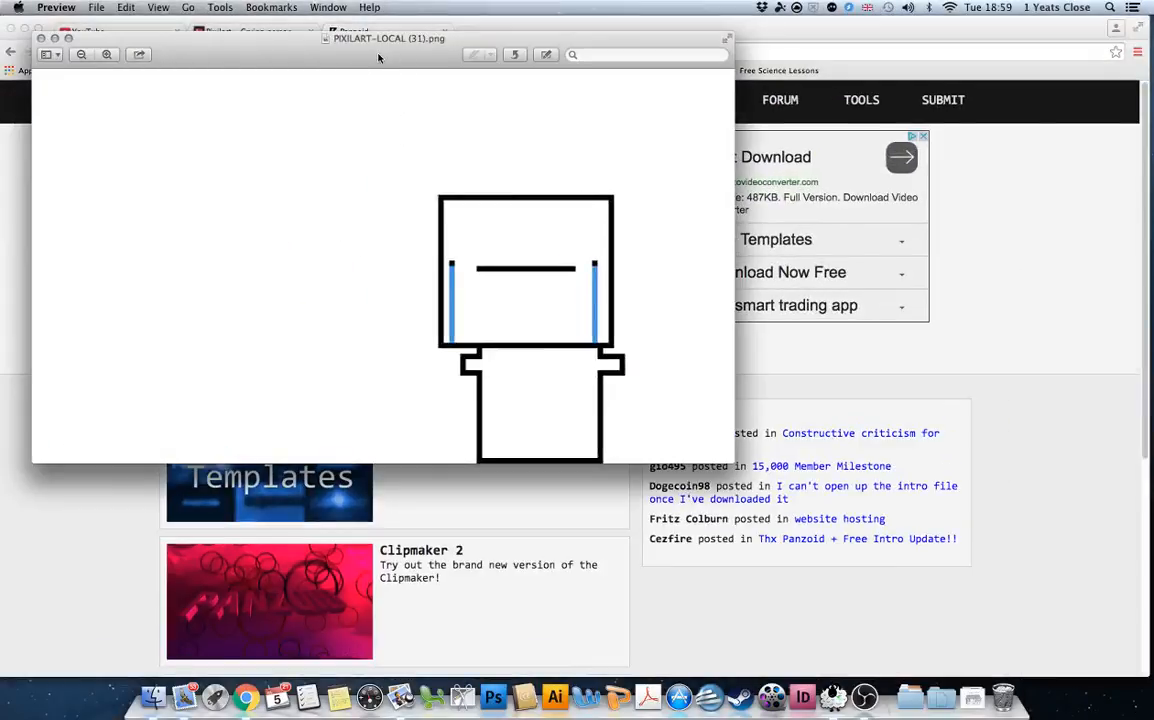
drag(378, 57, 504, 45)
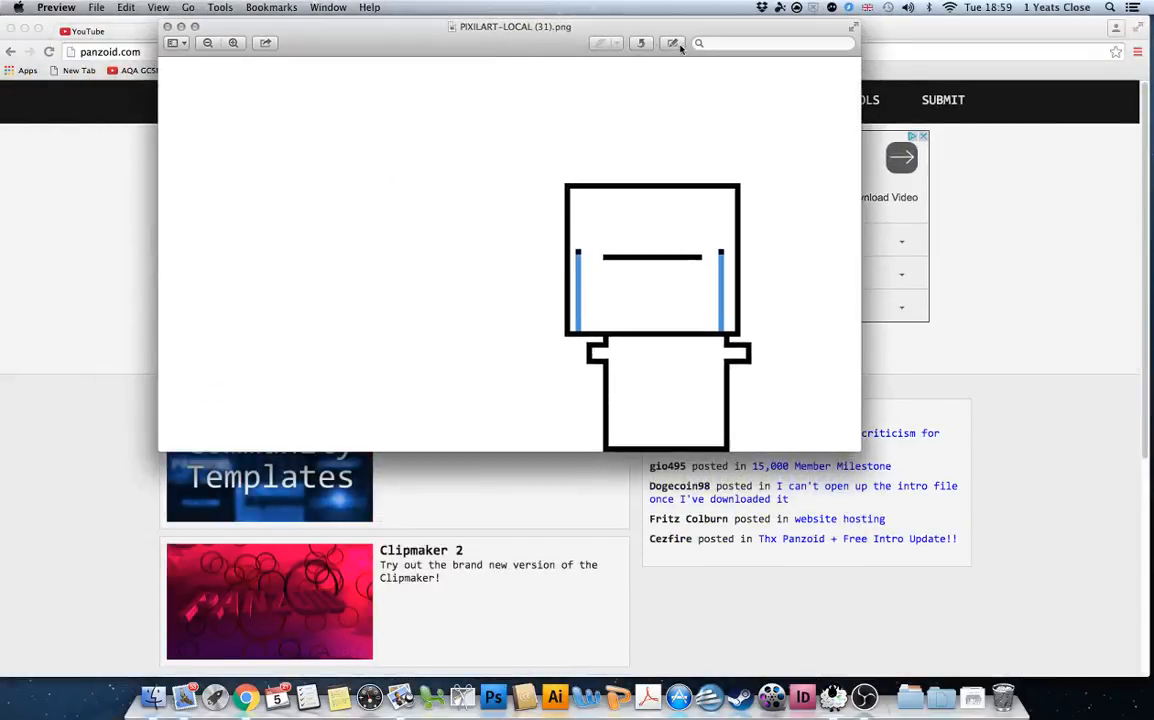
Remove the image's white background with Instant Alpha, then return to the Panzoid page.
click(676, 44)
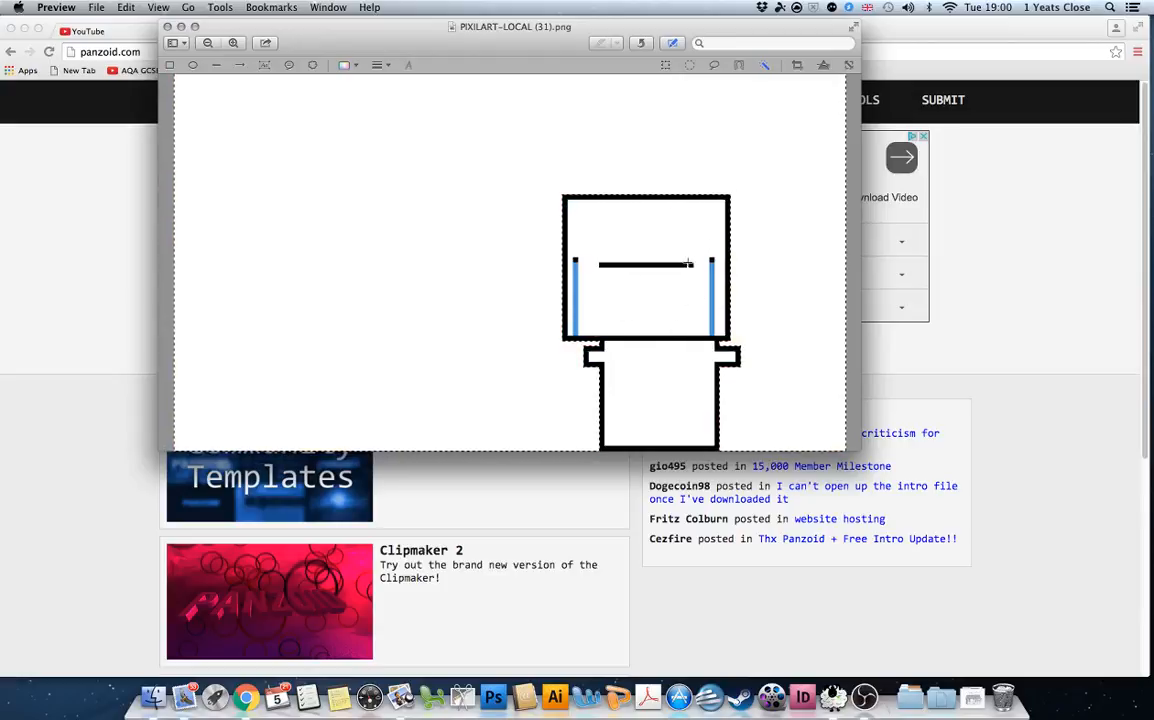
key(super+k)
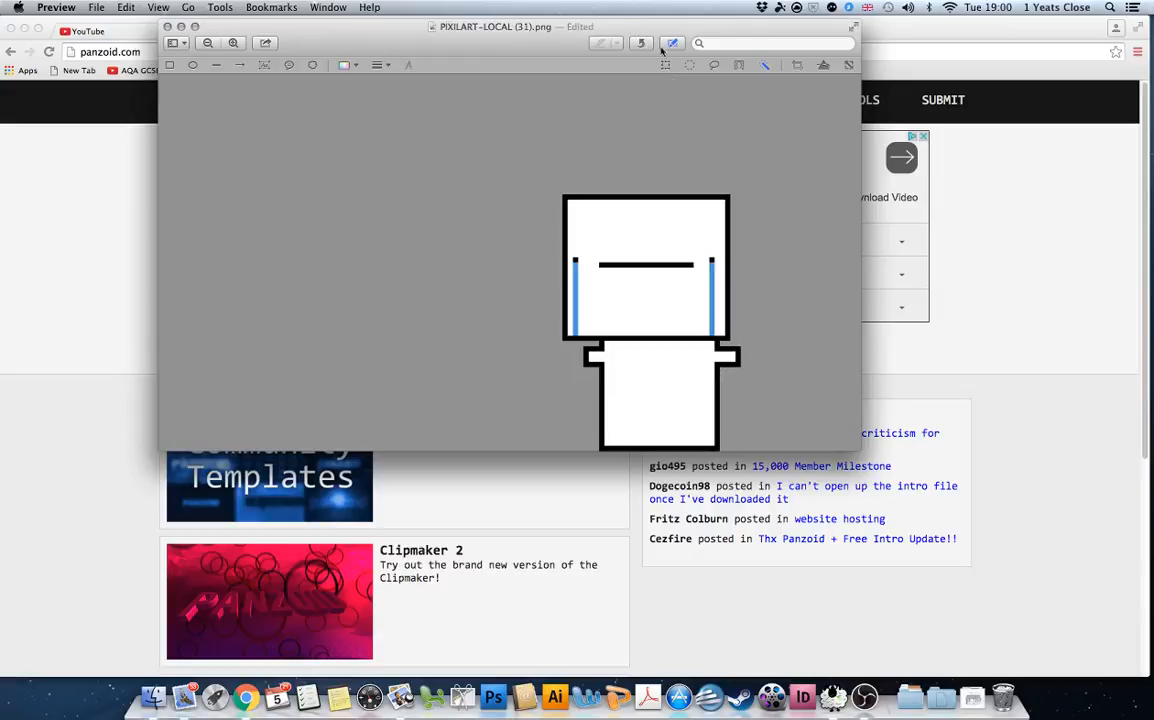
mouse_move(347, 33)
mouse_down()
mouse_move(360, 64)
mouse_move(360, 15)
mouse_up()
drag(429, 39, 529, 184)
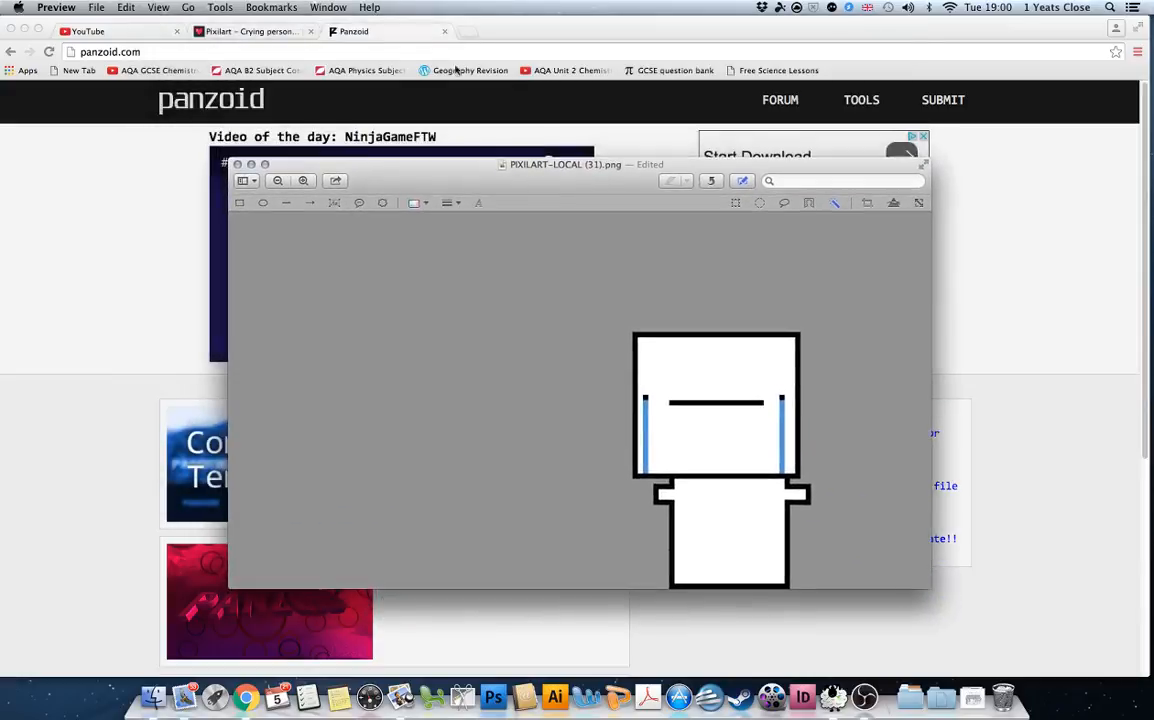
click(460, 32)
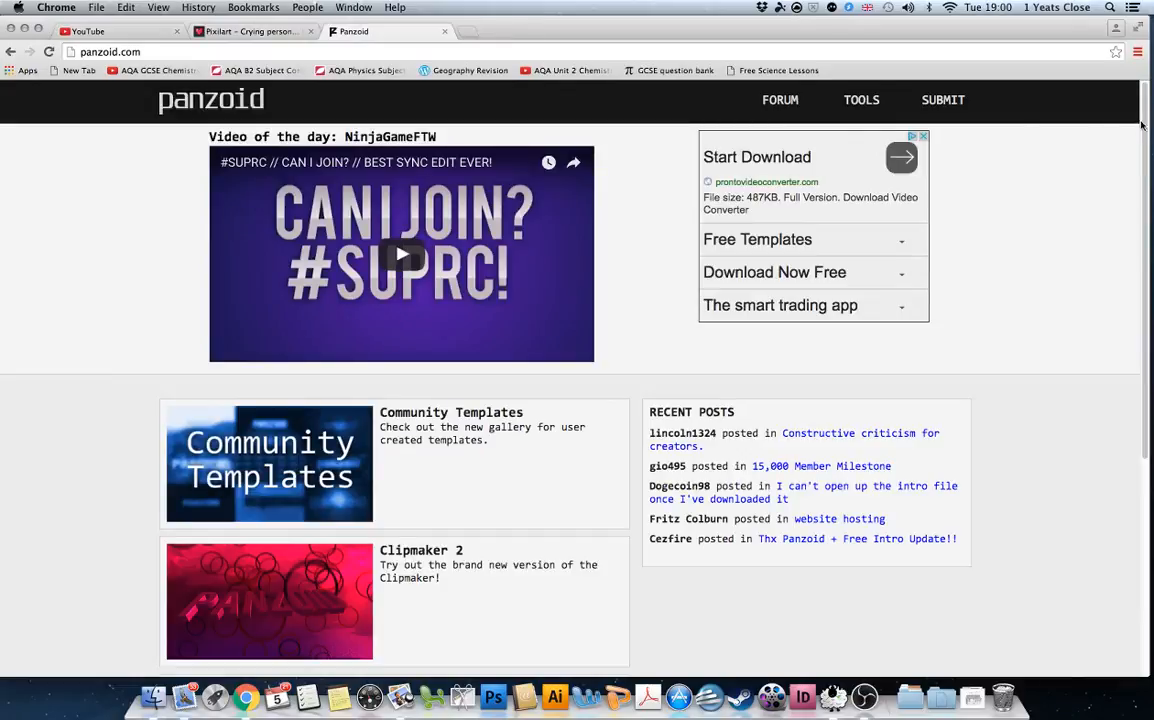
Open the Backgrounder 3 tool from the Panzoid homepage and browse its templates.
drag(1148, 127, 1148, 342)
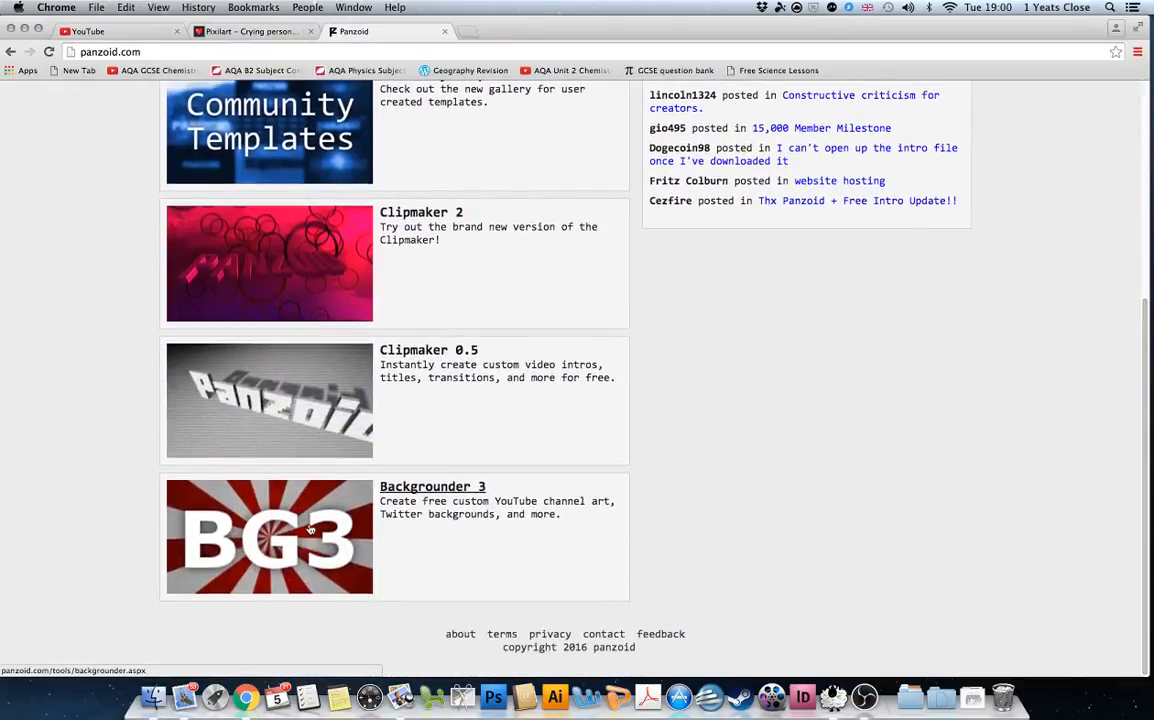
click(370, 531)
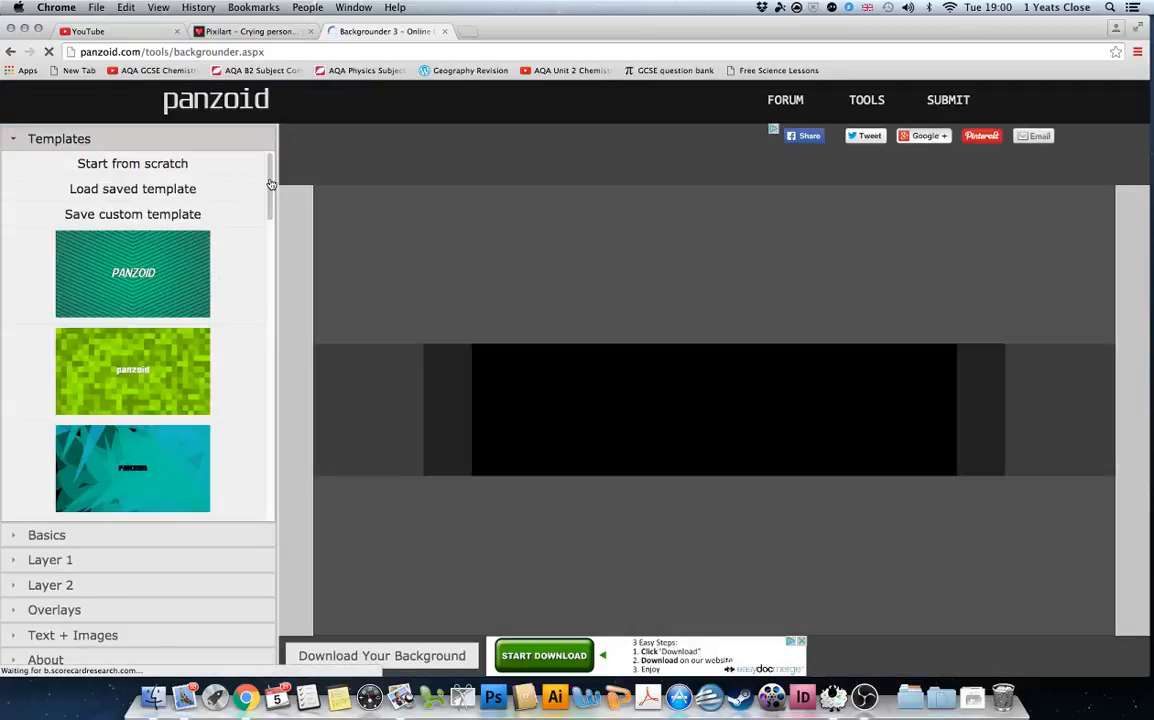
drag(270, 185, 270, 213)
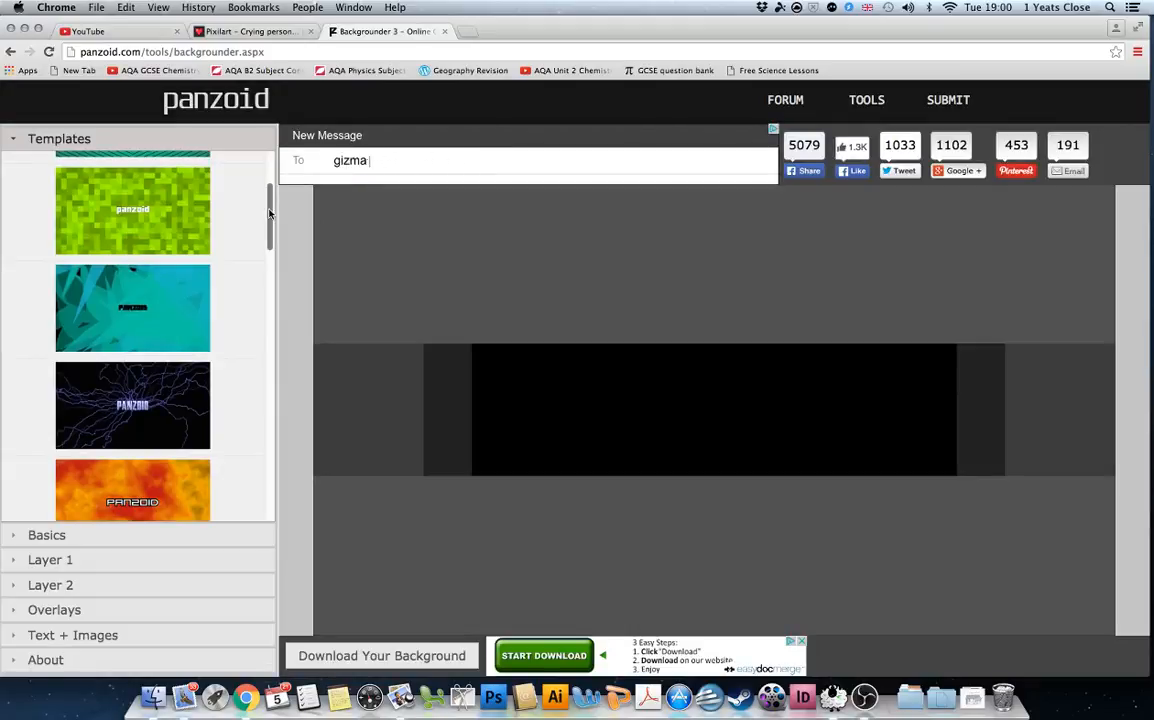
drag(270, 213, 273, 403)
drag(278, 481, 270, 453)
Choose 'Start from scratch' in the Templates section.
scroll(240, 322, up, 15)
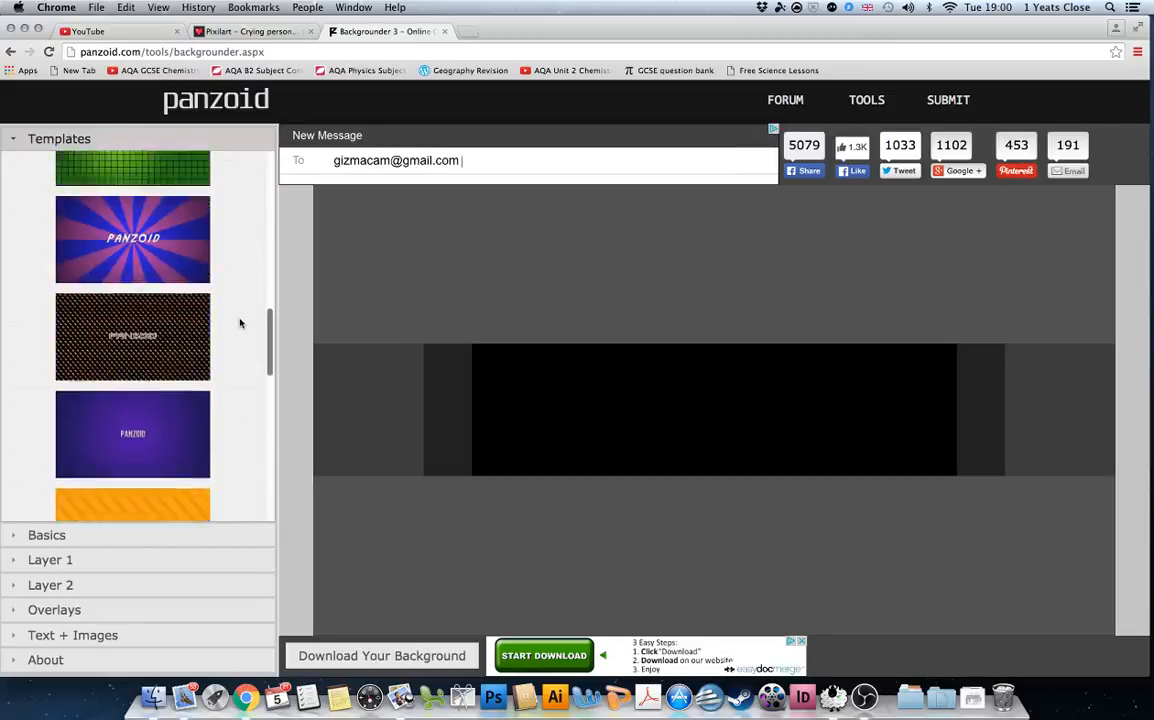
scroll(232, 200, up, 3)
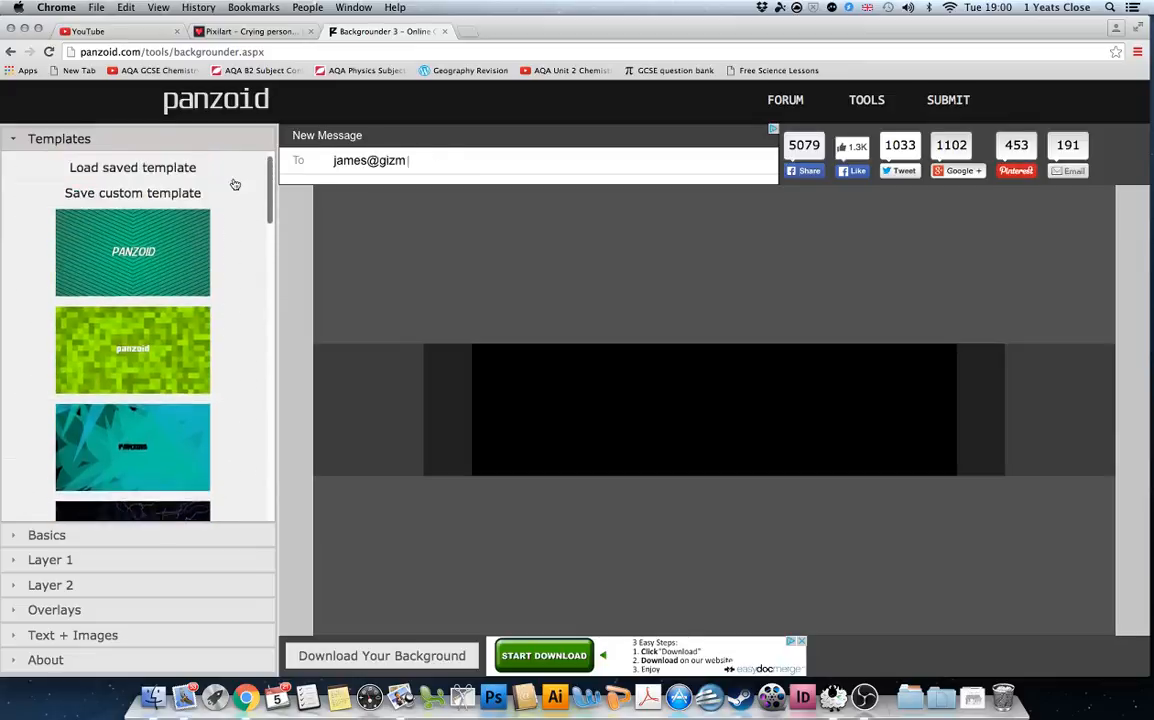
scroll(245, 247, down, 10)
drag(267, 291, 225, 180)
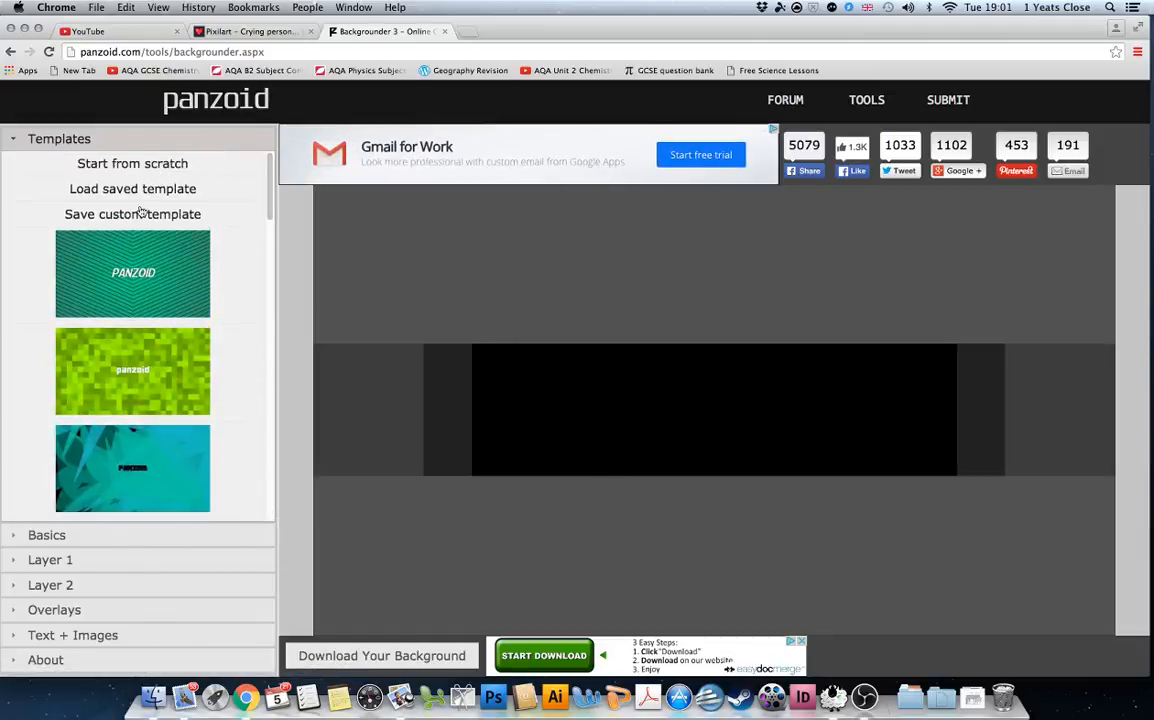
click(122, 162)
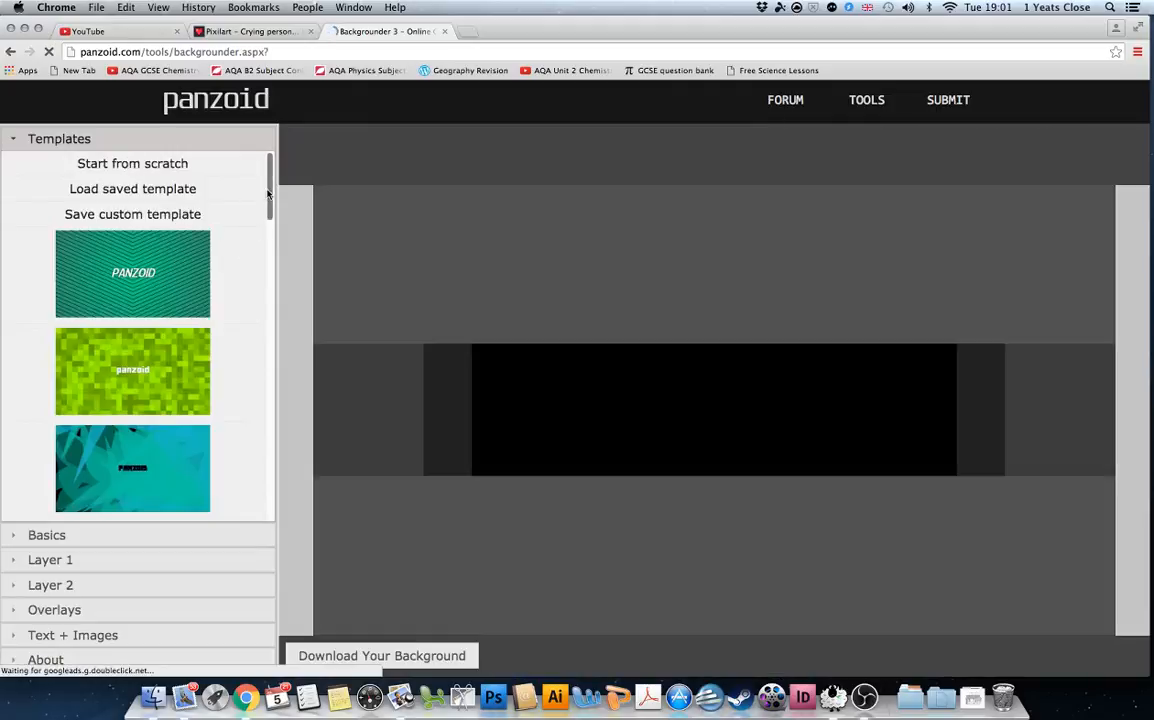
drag(269, 195, 269, 211)
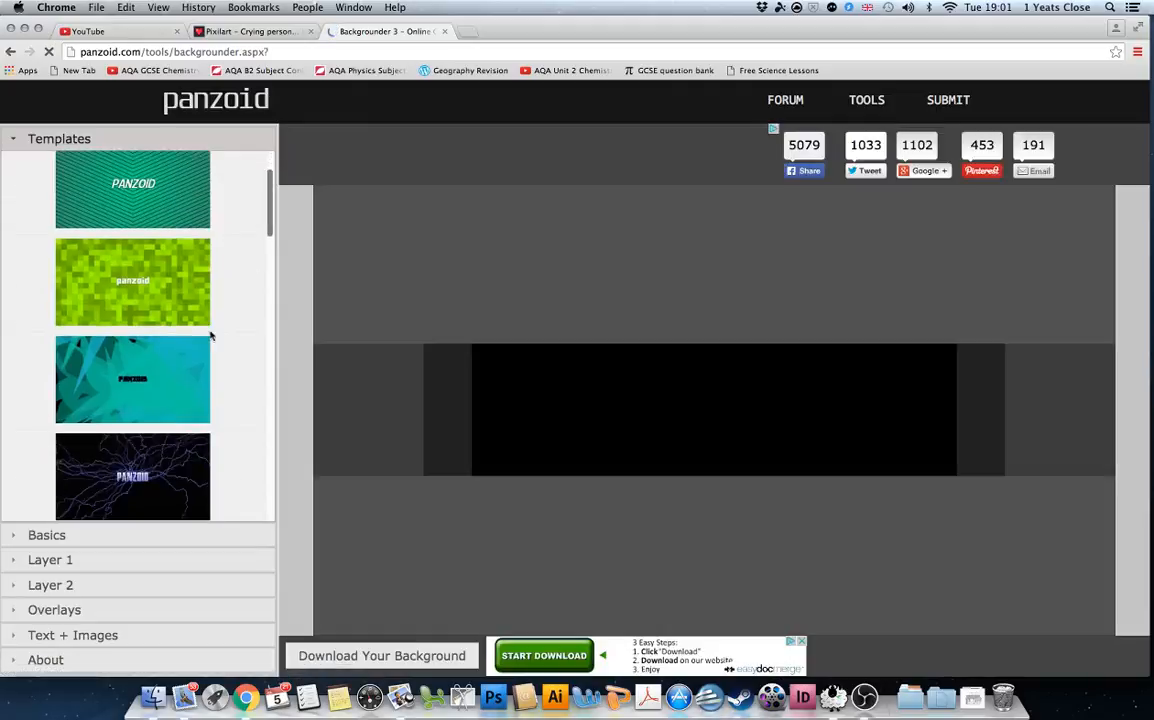
Set the Basics canvas Type to YouTube Thumbnail after briefly trying YouTube Channel Avatar.
click(83, 537)
click(236, 188)
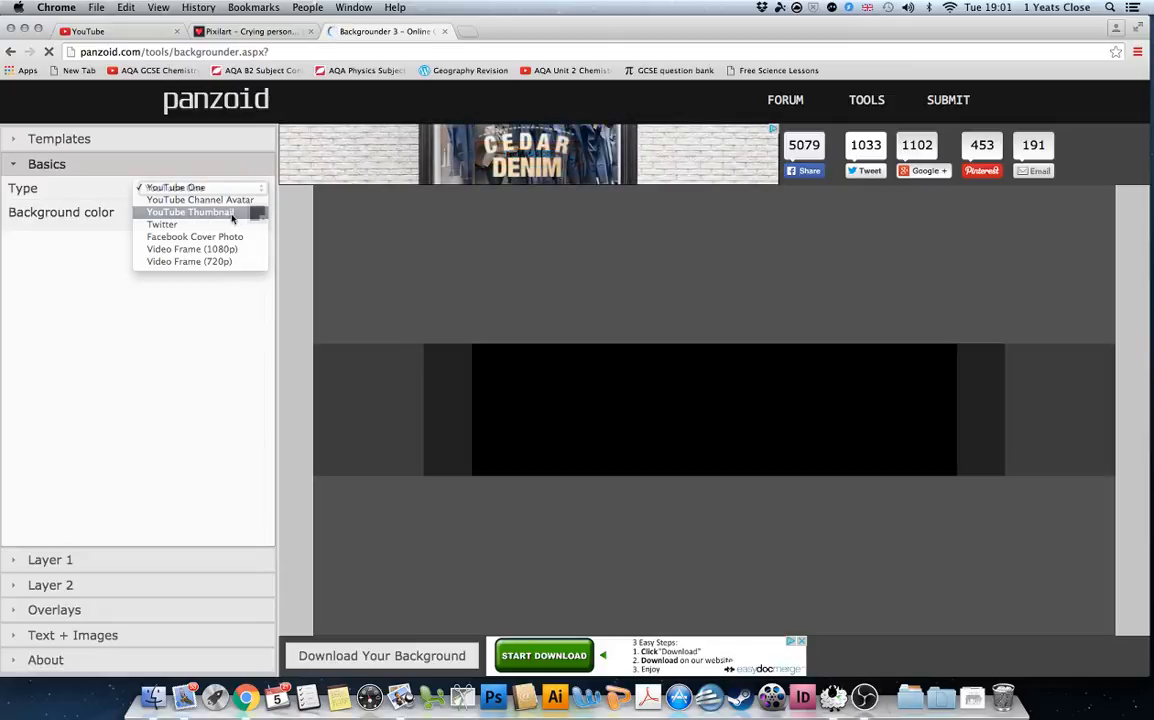
click(233, 214)
click(236, 188)
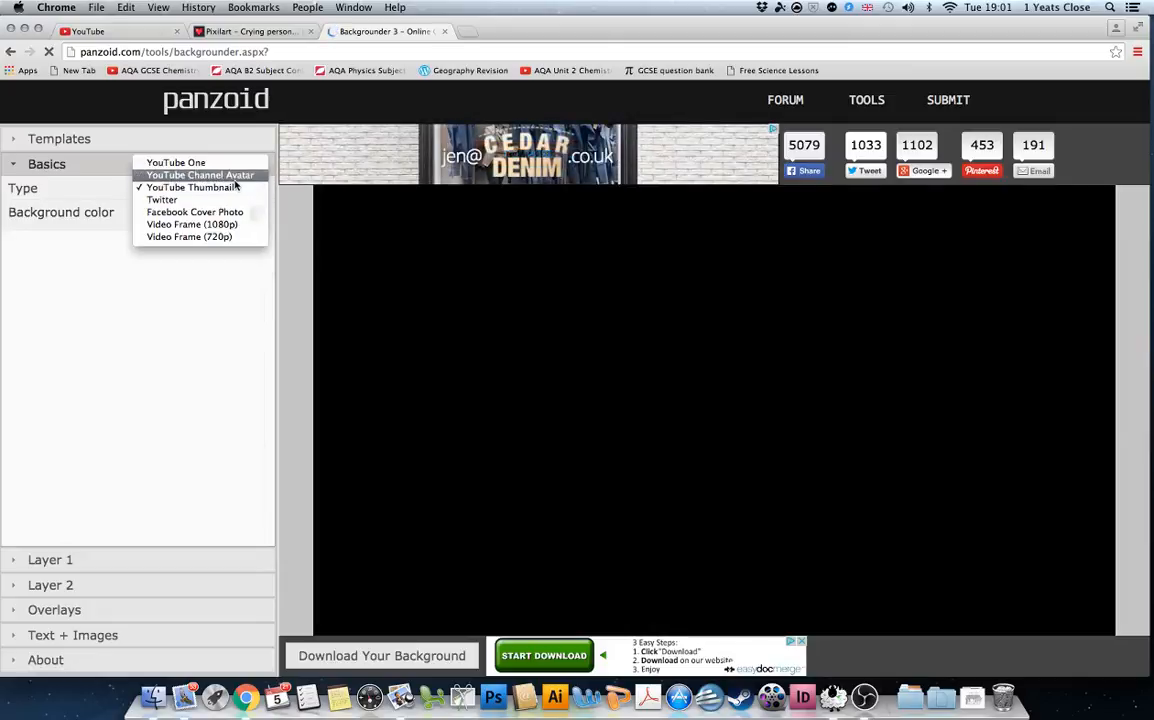
click(235, 178)
click(256, 189)
click(256, 189)
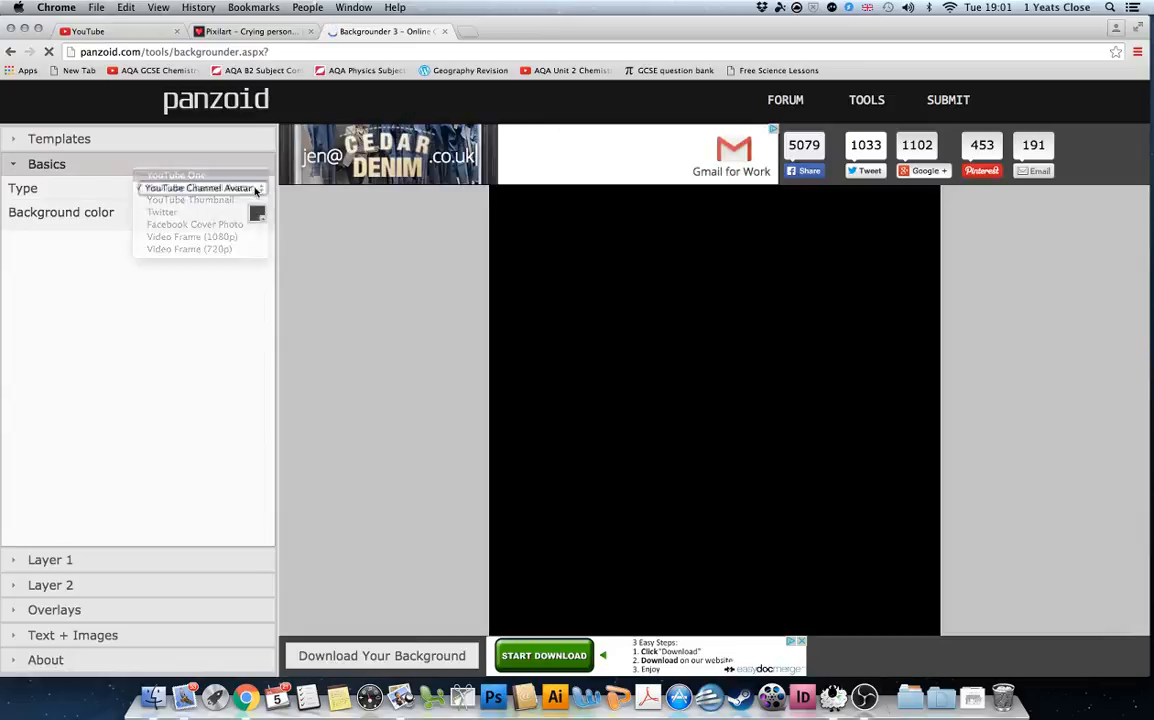
click(258, 189)
click(247, 214)
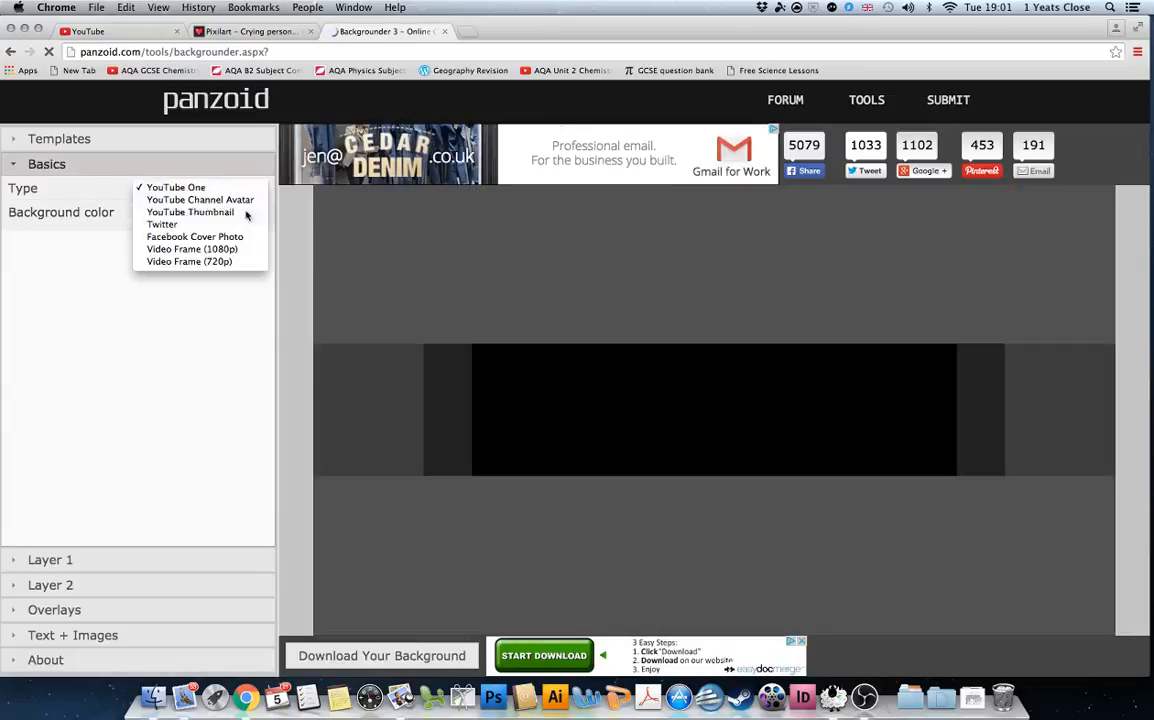
click(165, 561)
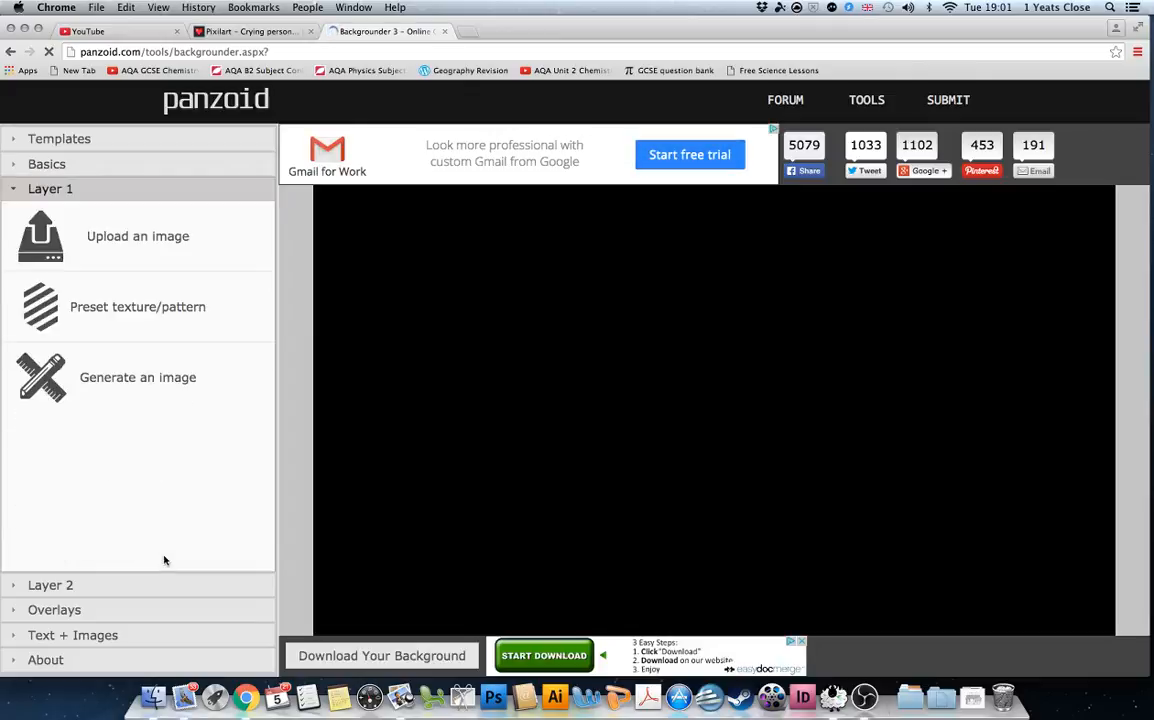
Upload the Limbo screenshot as Layer 1's image and set its image style to fill.
click(126, 249)
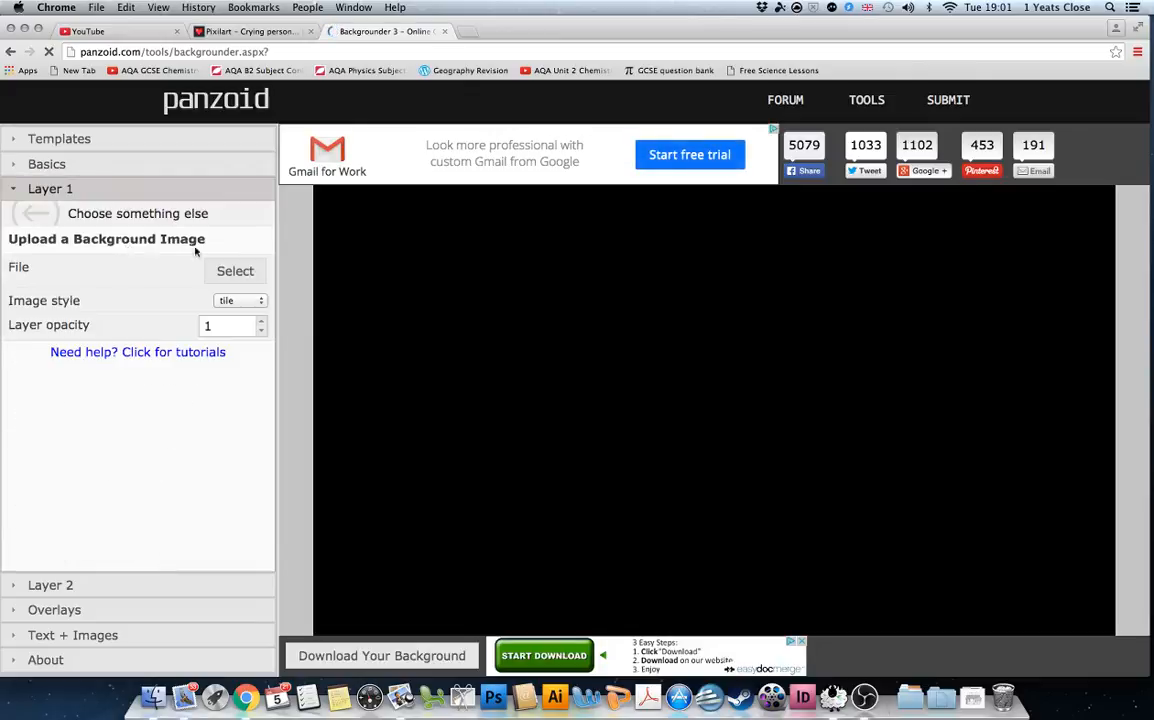
click(248, 274)
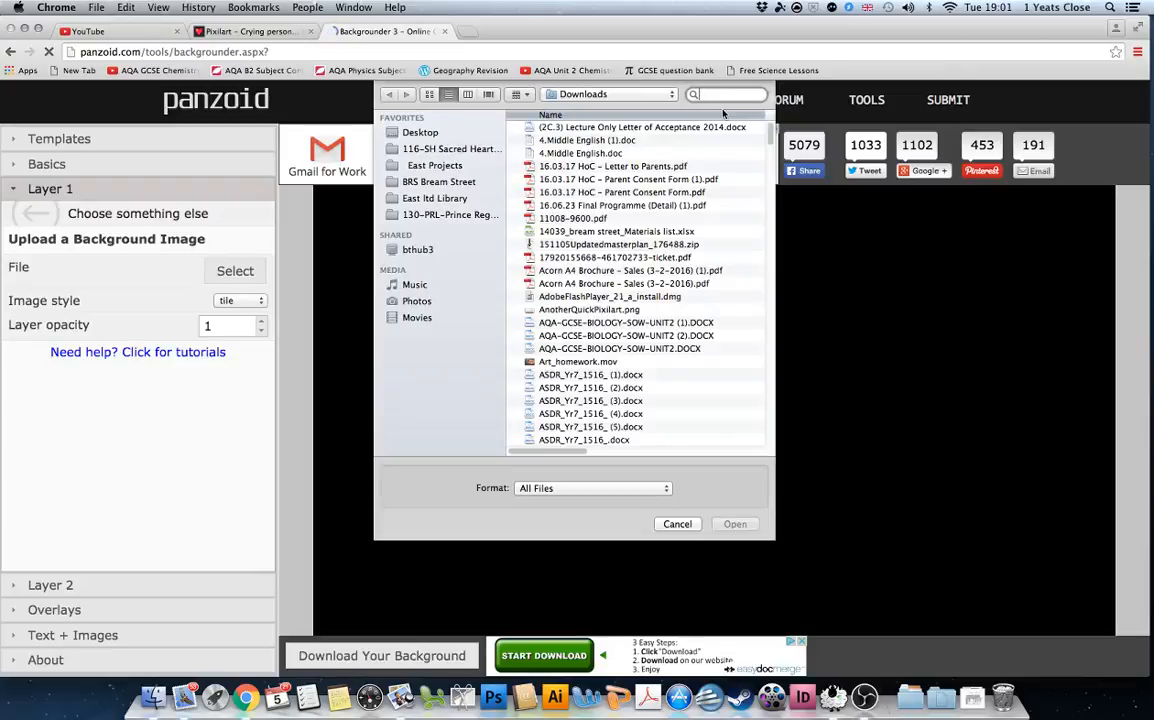
text(ScreenShot)
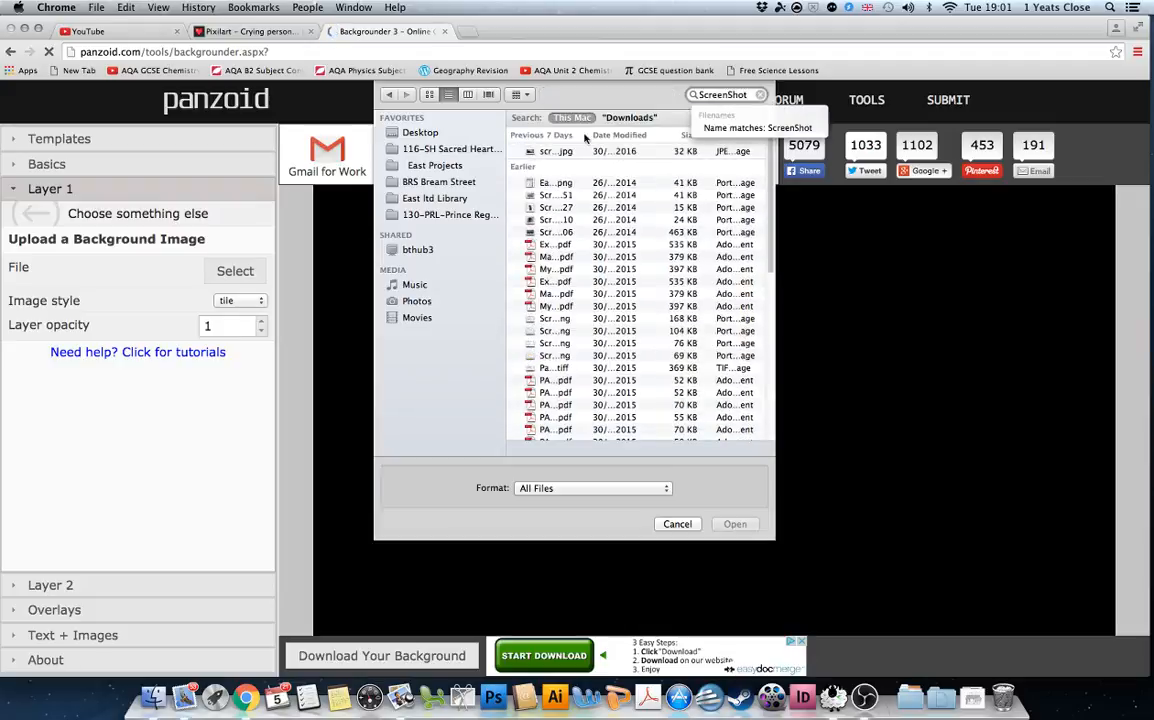
double_click(573, 152)
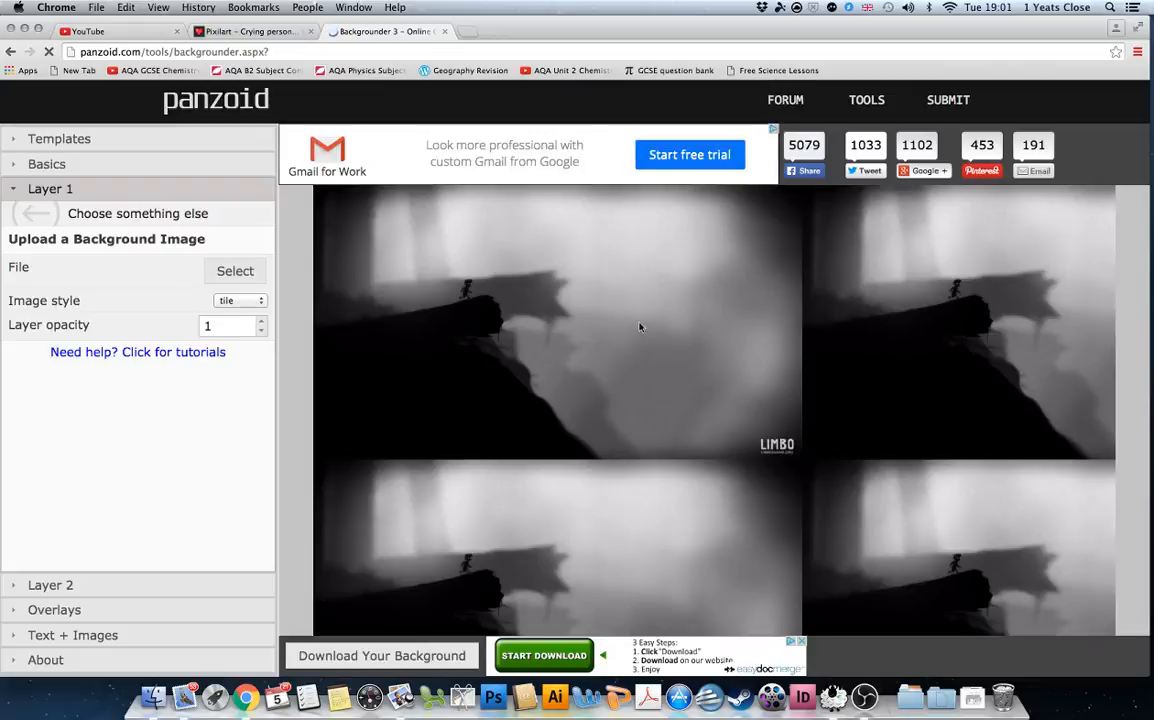
click(248, 304)
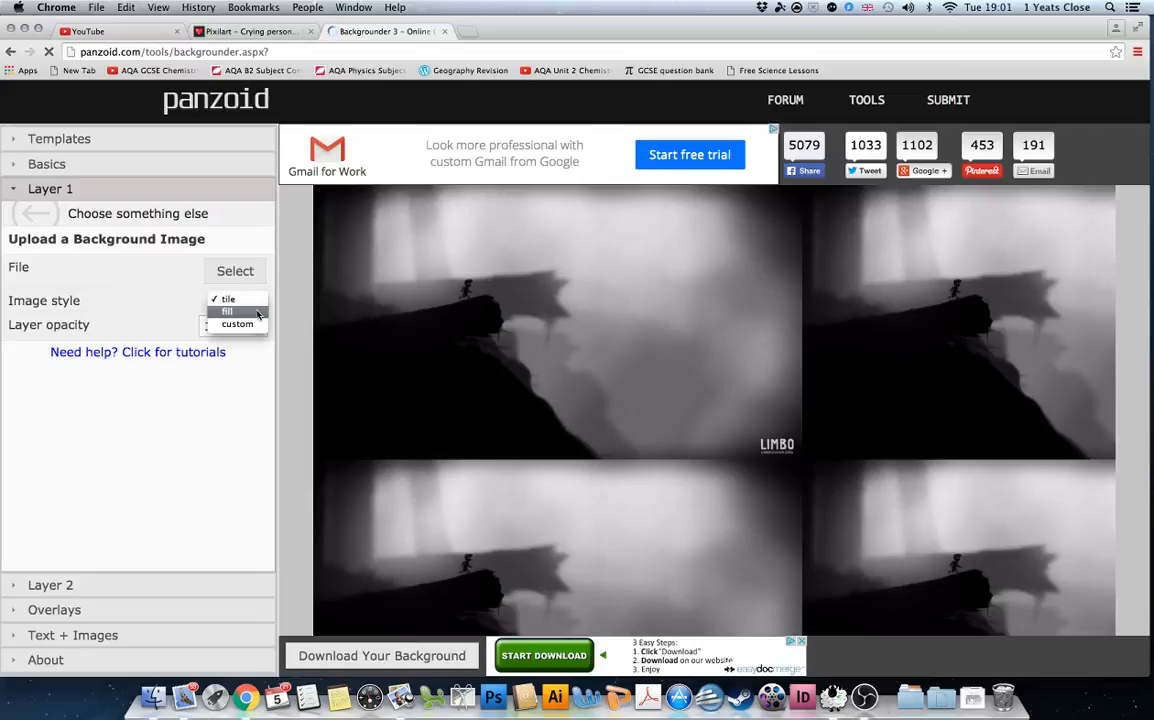
click(255, 312)
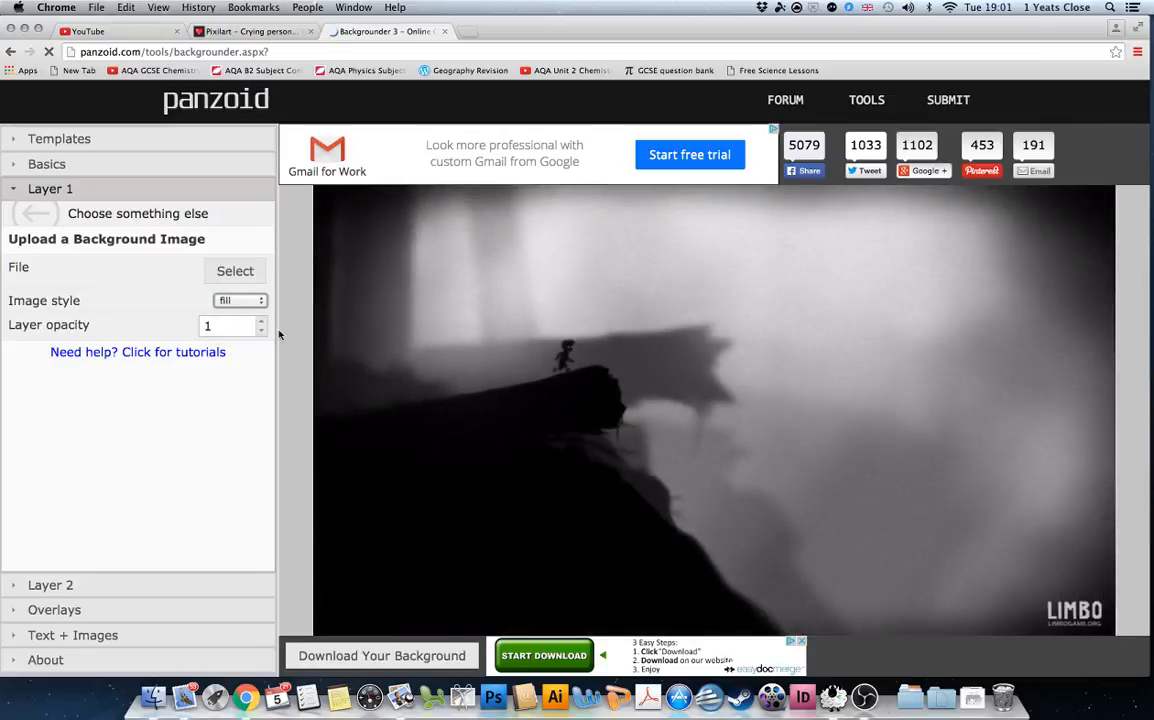
click(95, 585)
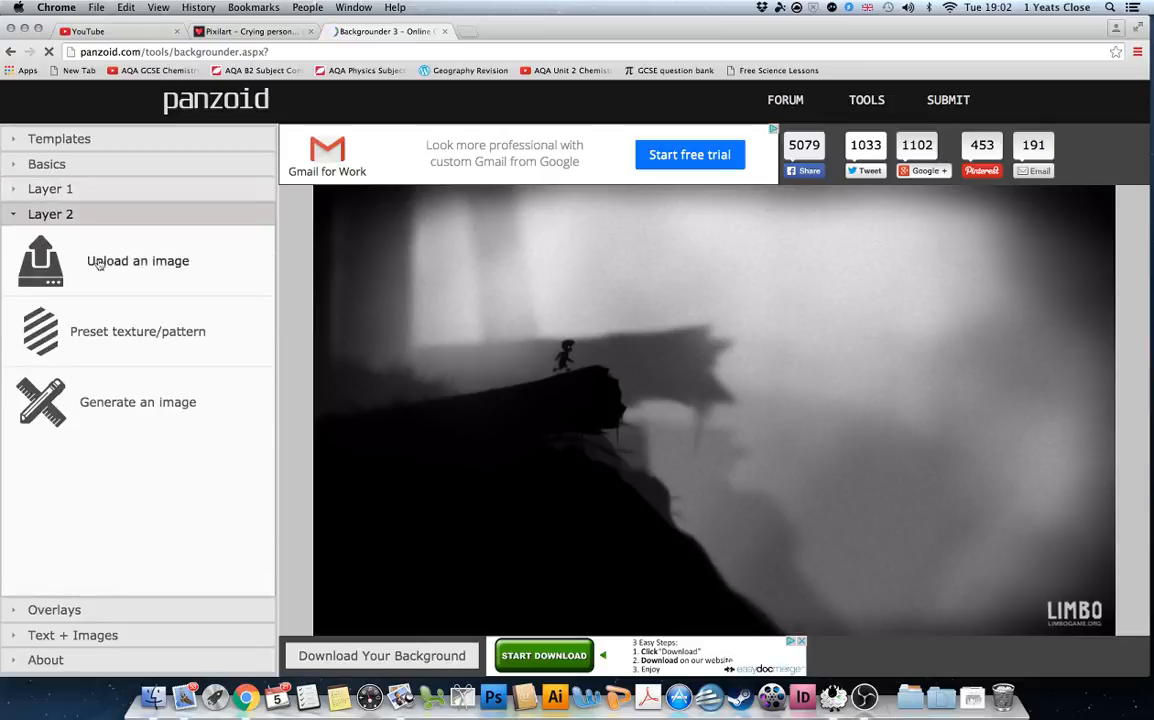
Upload the Pixilart crying-character image, found by searching 'Pixilart', as Layer 2's image.
click(100, 265)
click(235, 295)
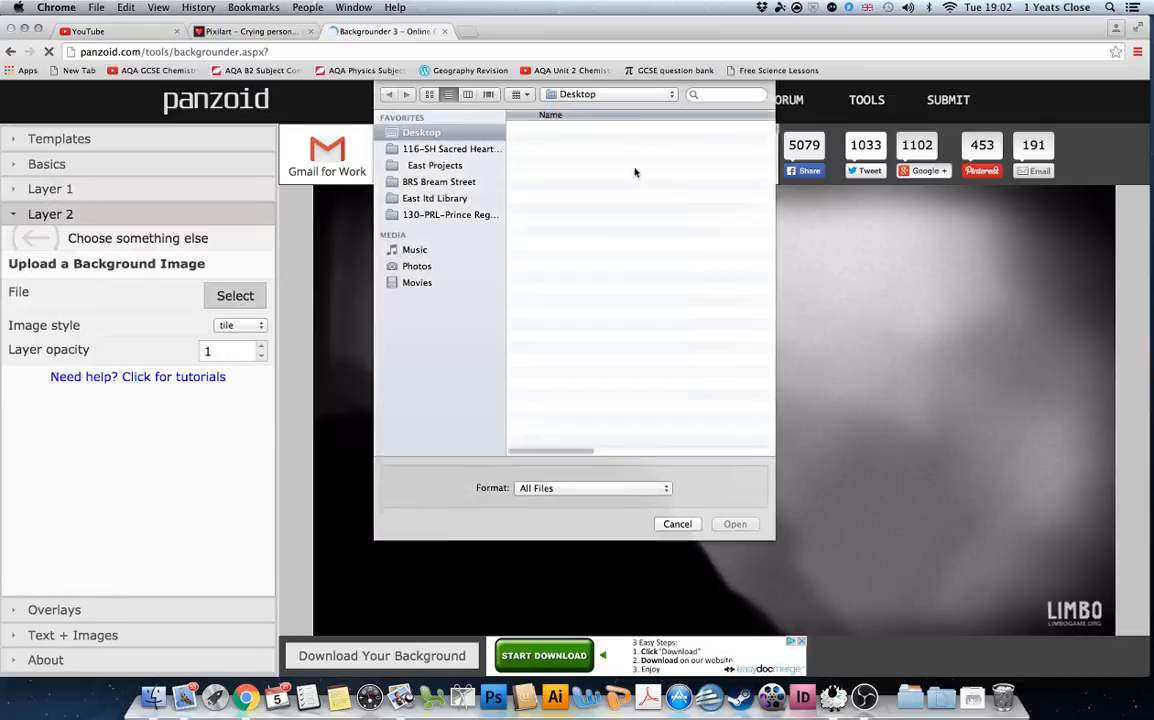
click(716, 97)
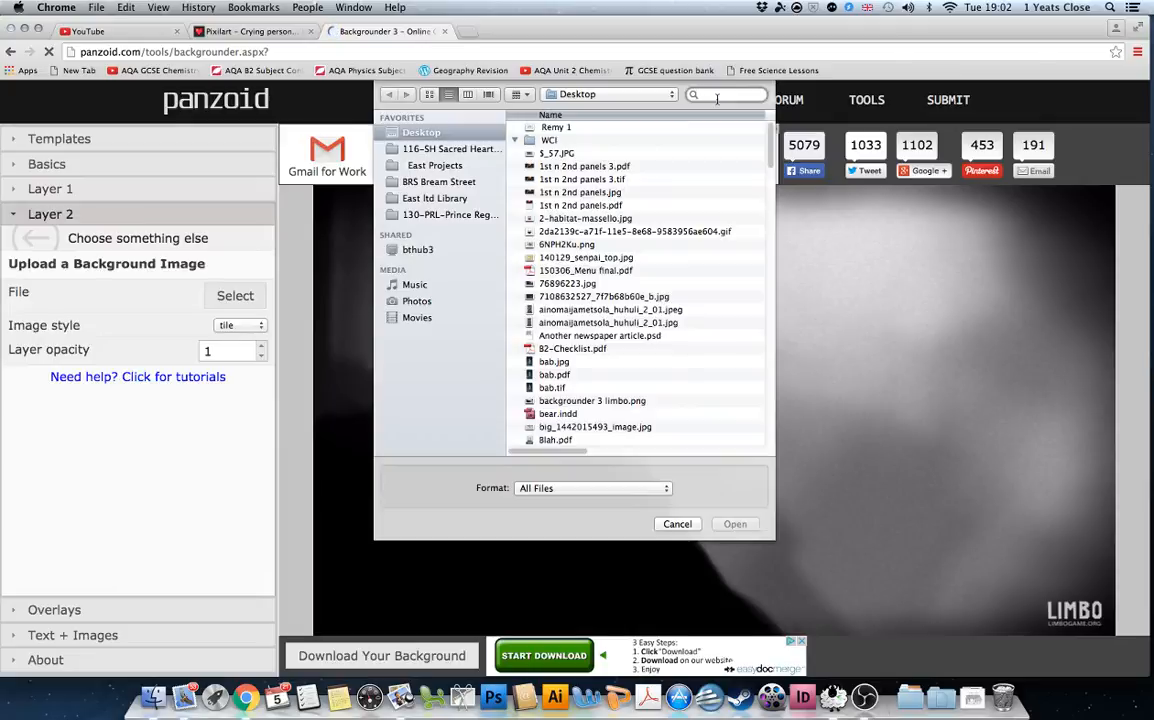
text(Pixilar)
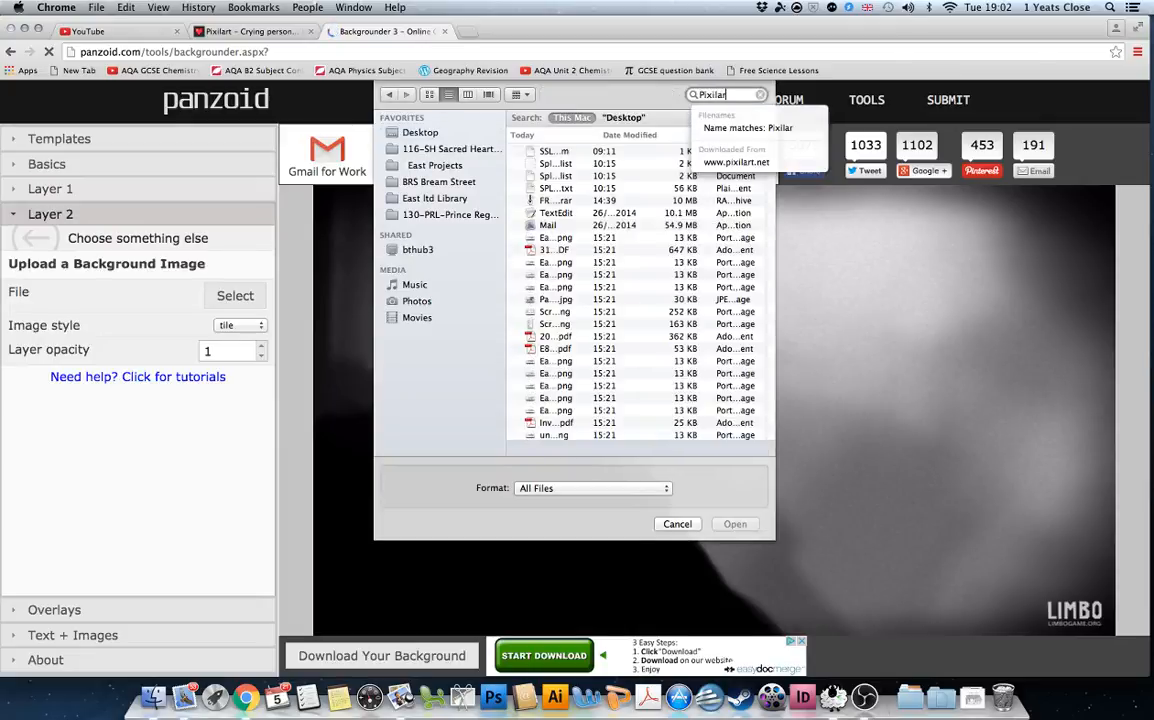
text(t)
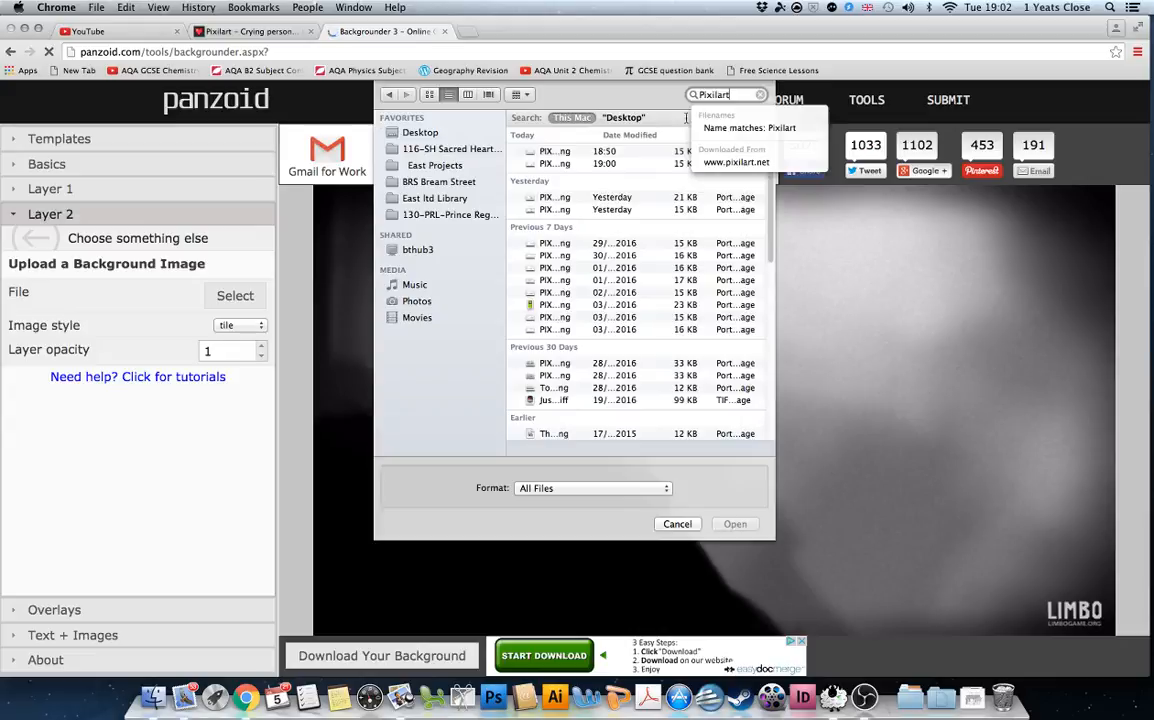
double_click(548, 152)
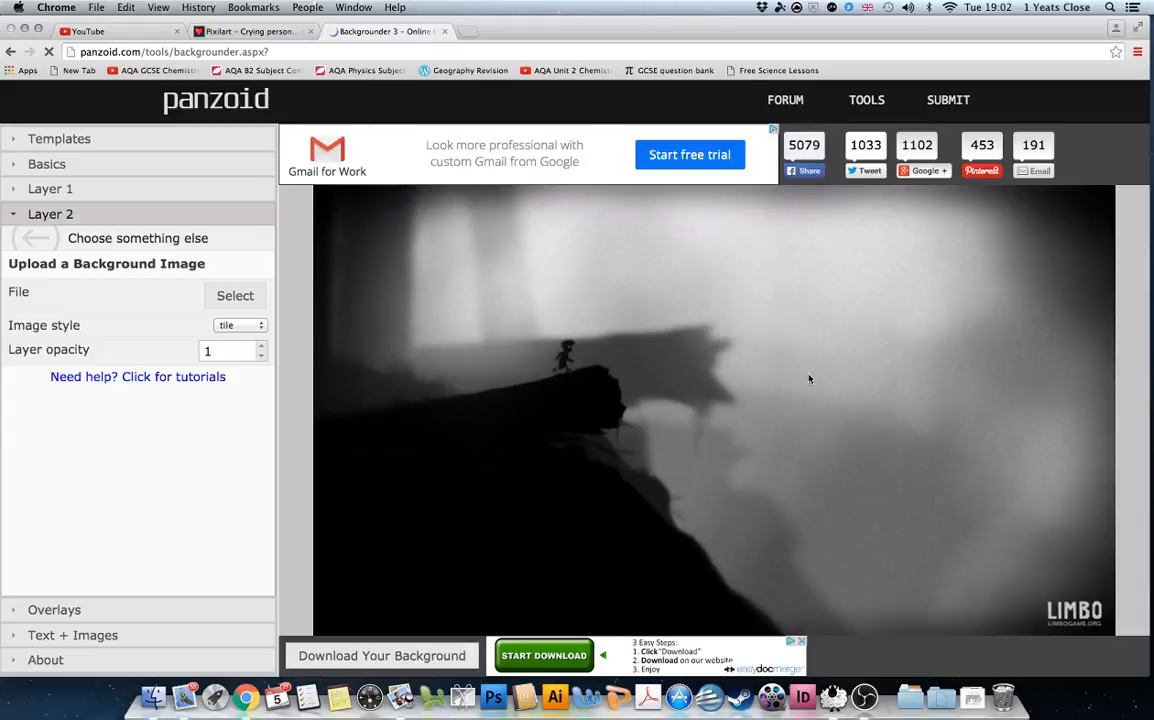
Set the Layer 2 image style to custom and scale the character to 2 in X and Y.
click(259, 327)
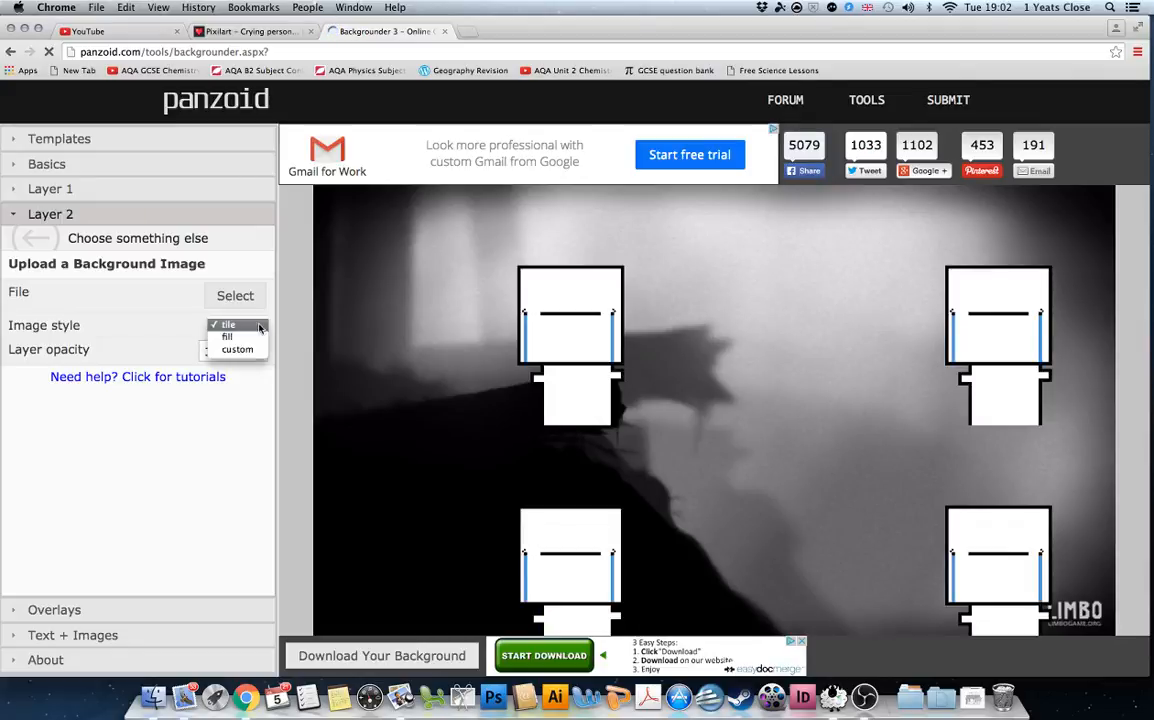
click(259, 338)
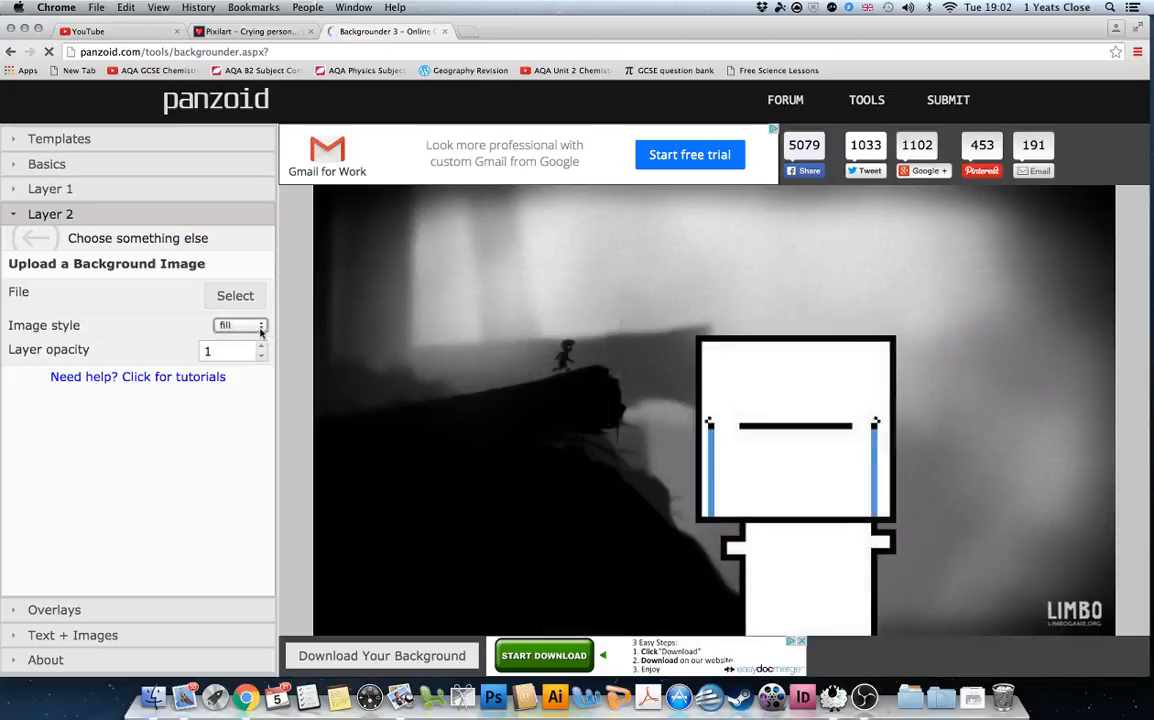
click(259, 326)
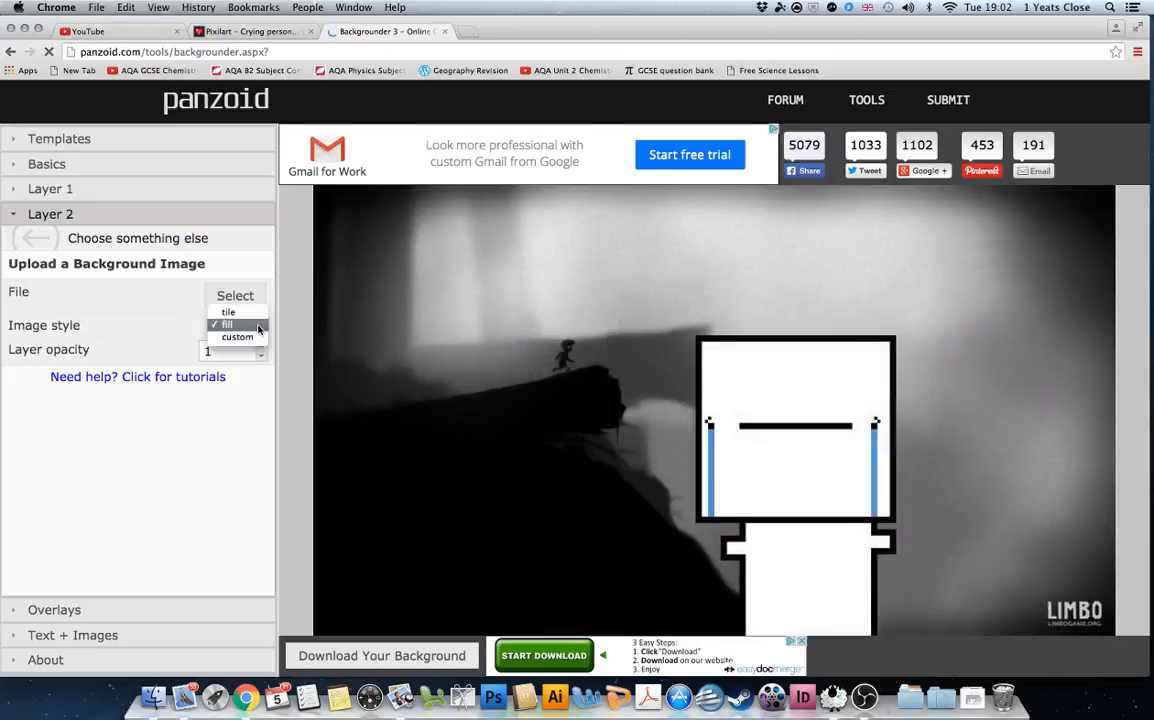
click(238, 337)
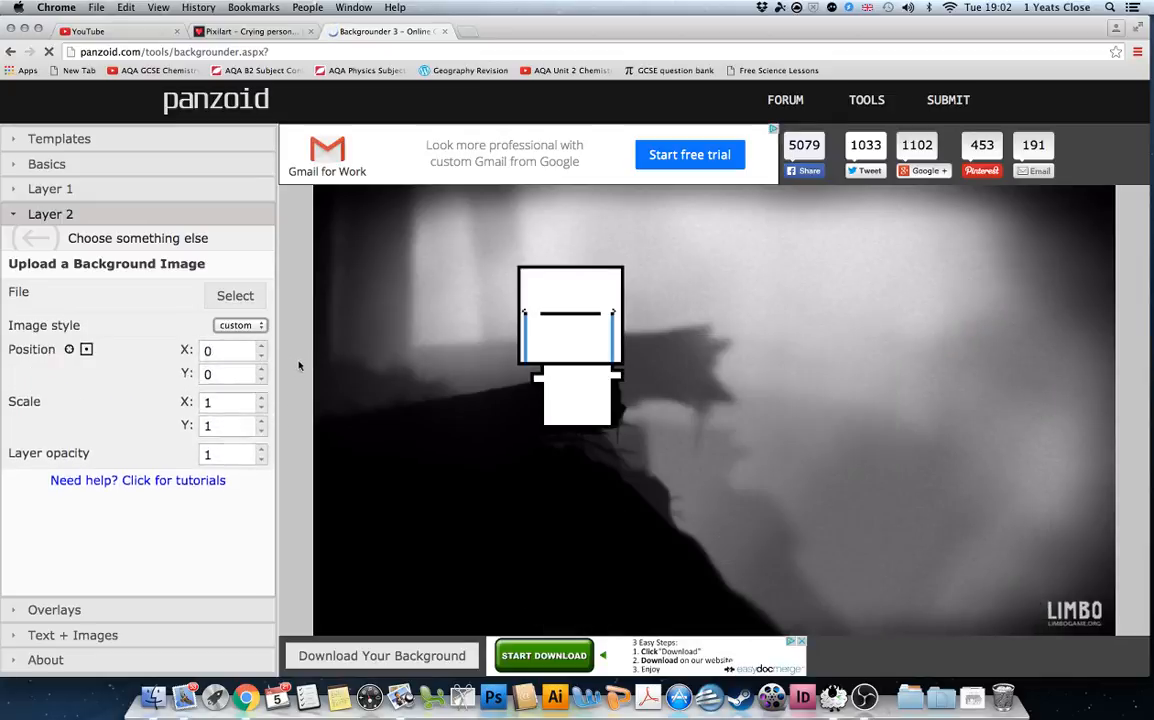
click(260, 398)
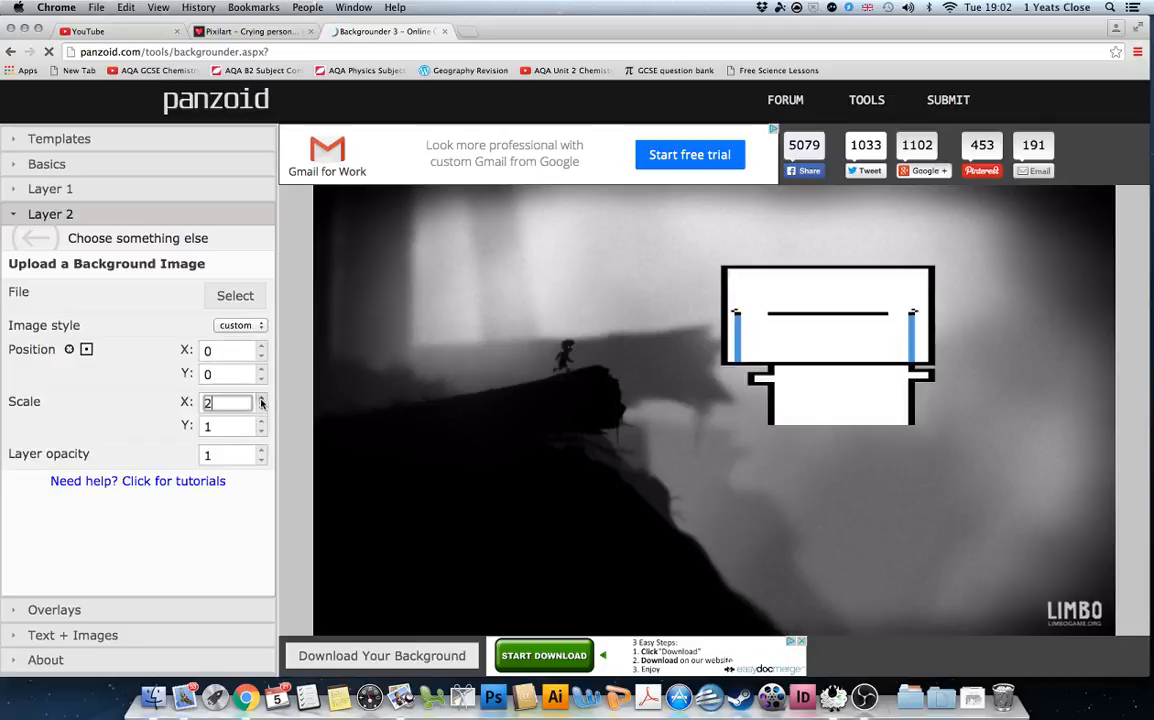
click(262, 422)
Position the crying character at Y -24 and X 186, at the lower right.
click(262, 379)
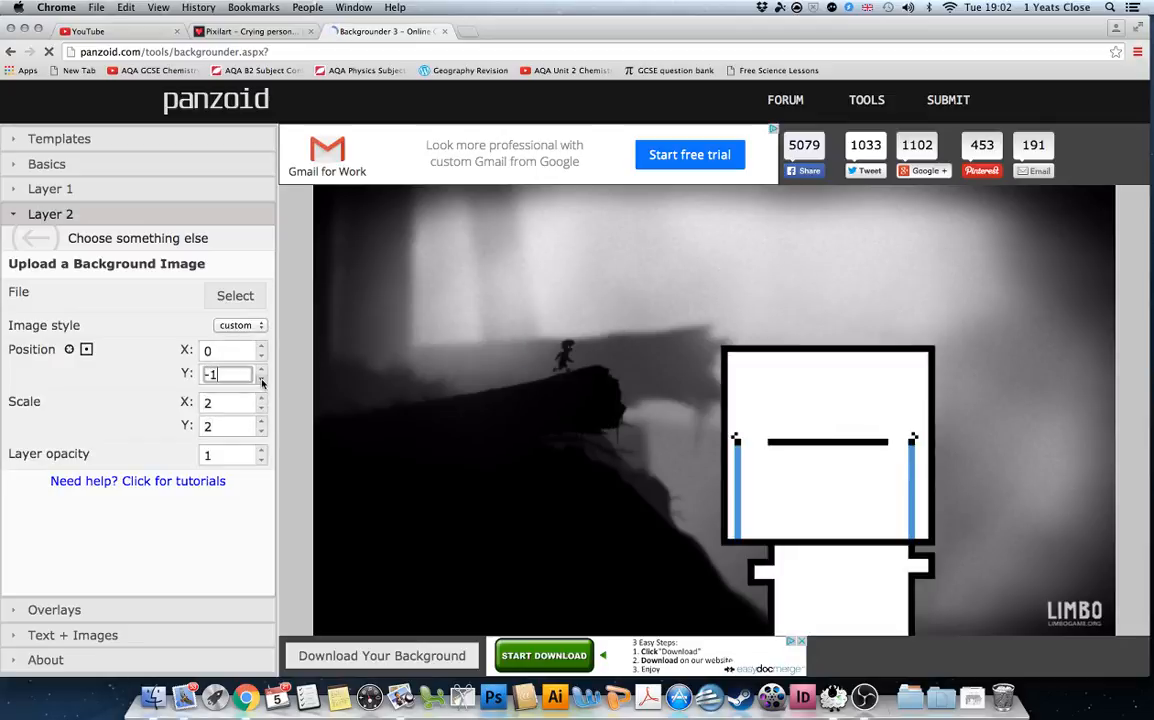
click(262, 380)
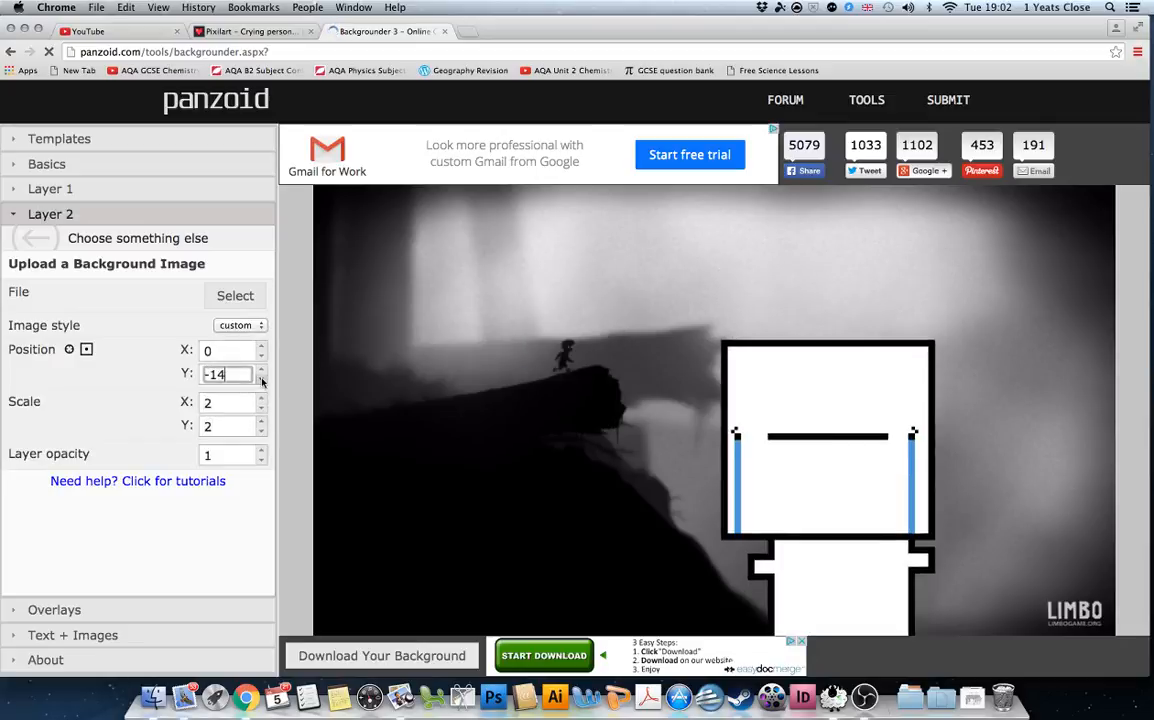
click(261, 356)
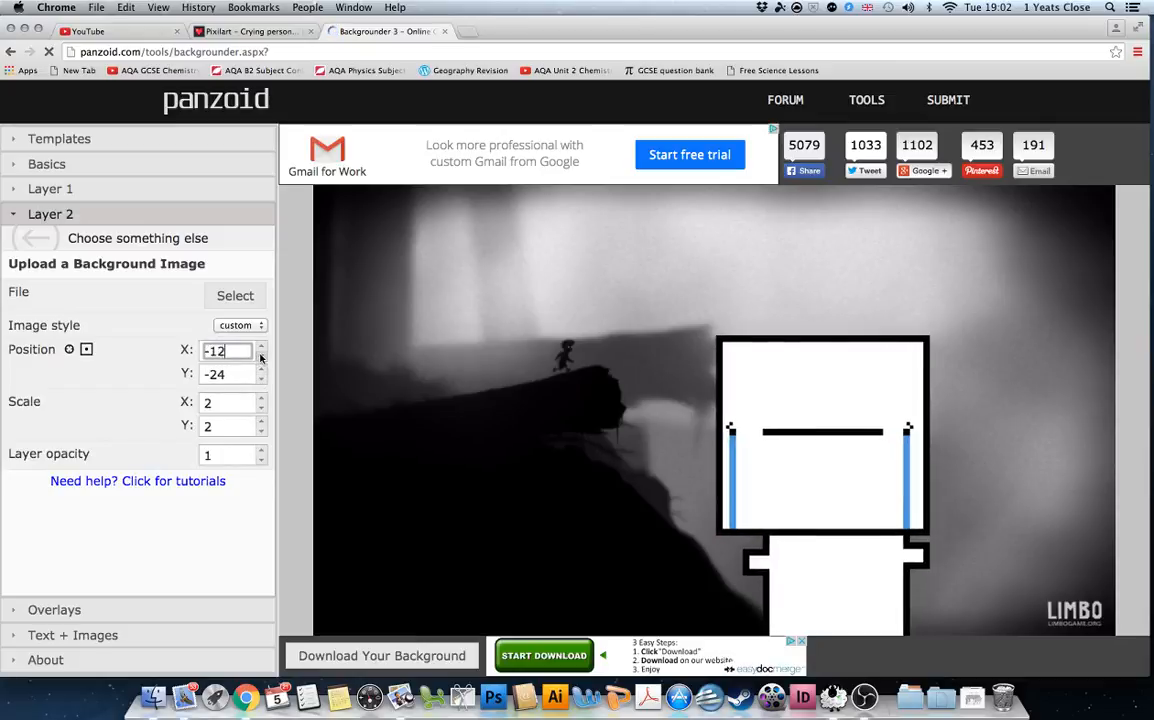
click(261, 350)
click(261, 351)
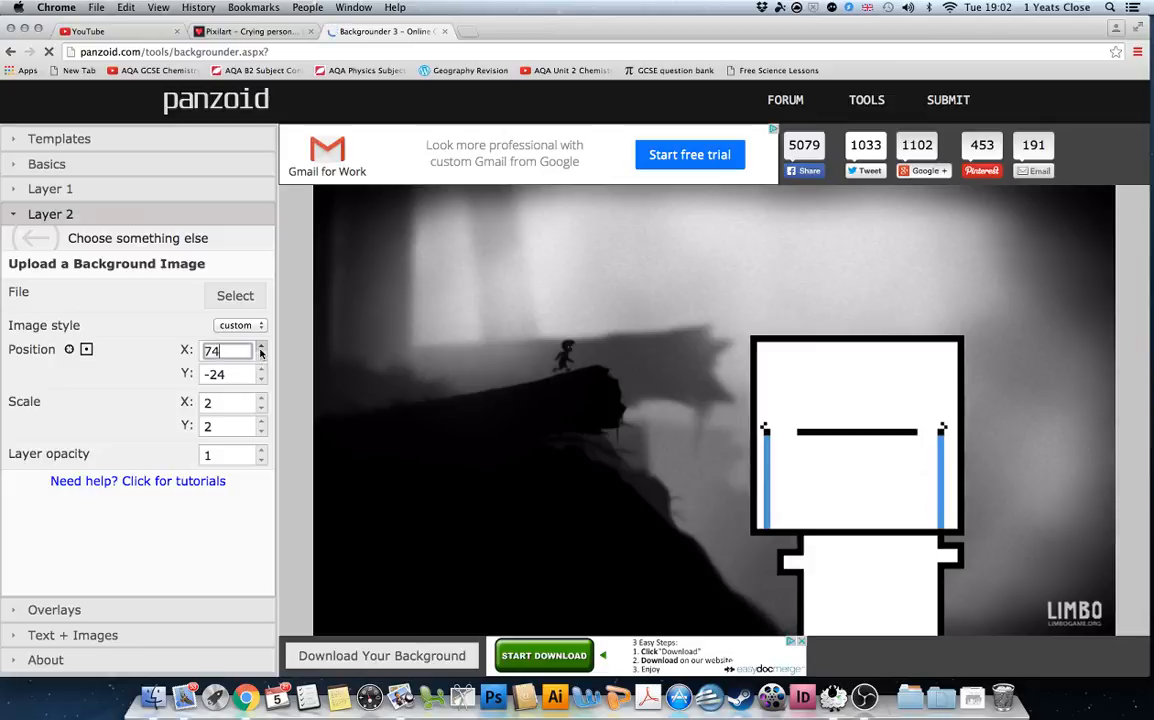
click(261, 350)
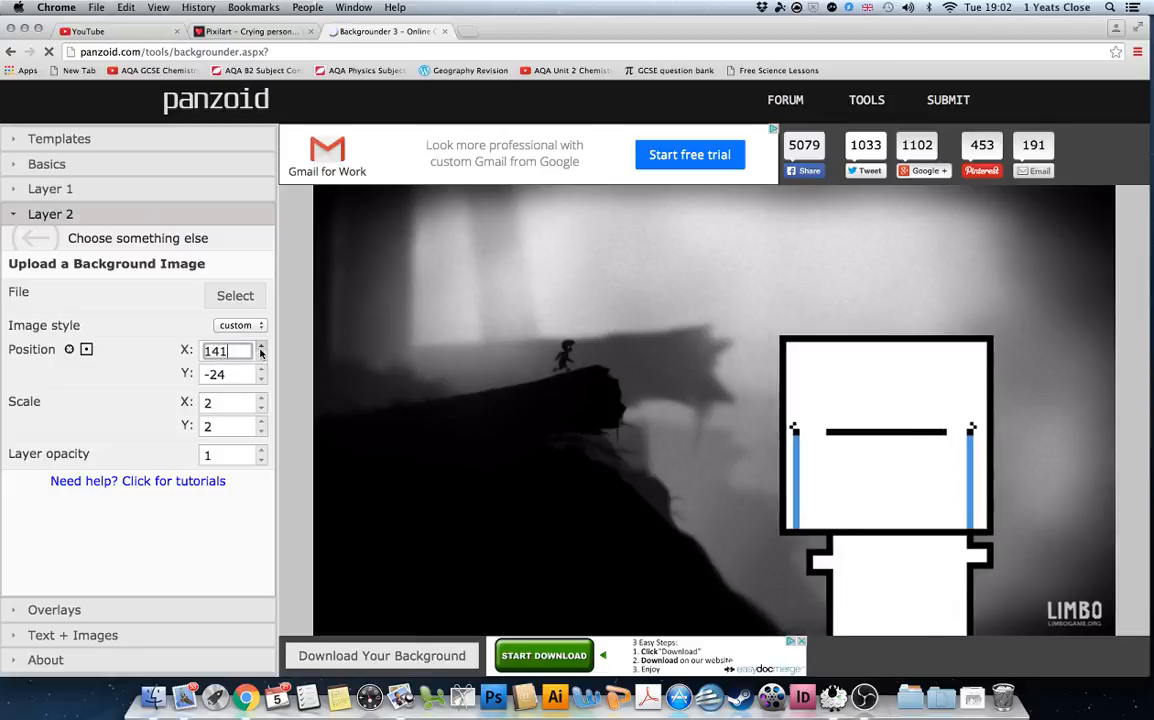
click(261, 351)
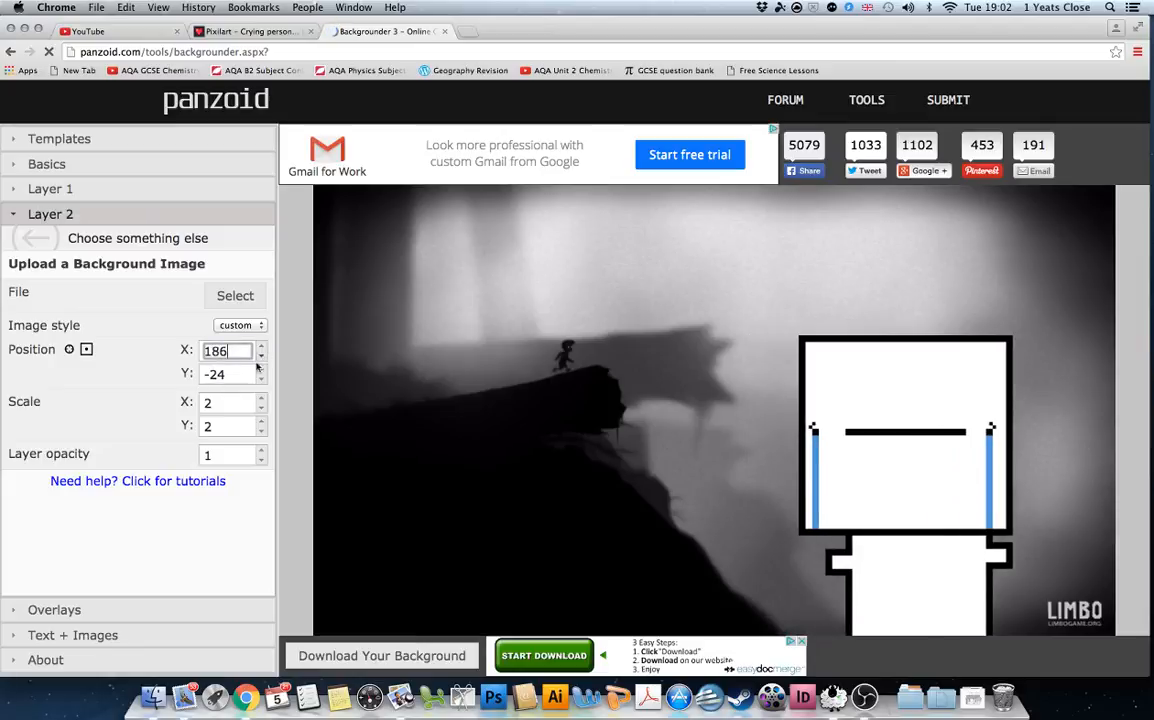
click(122, 611)
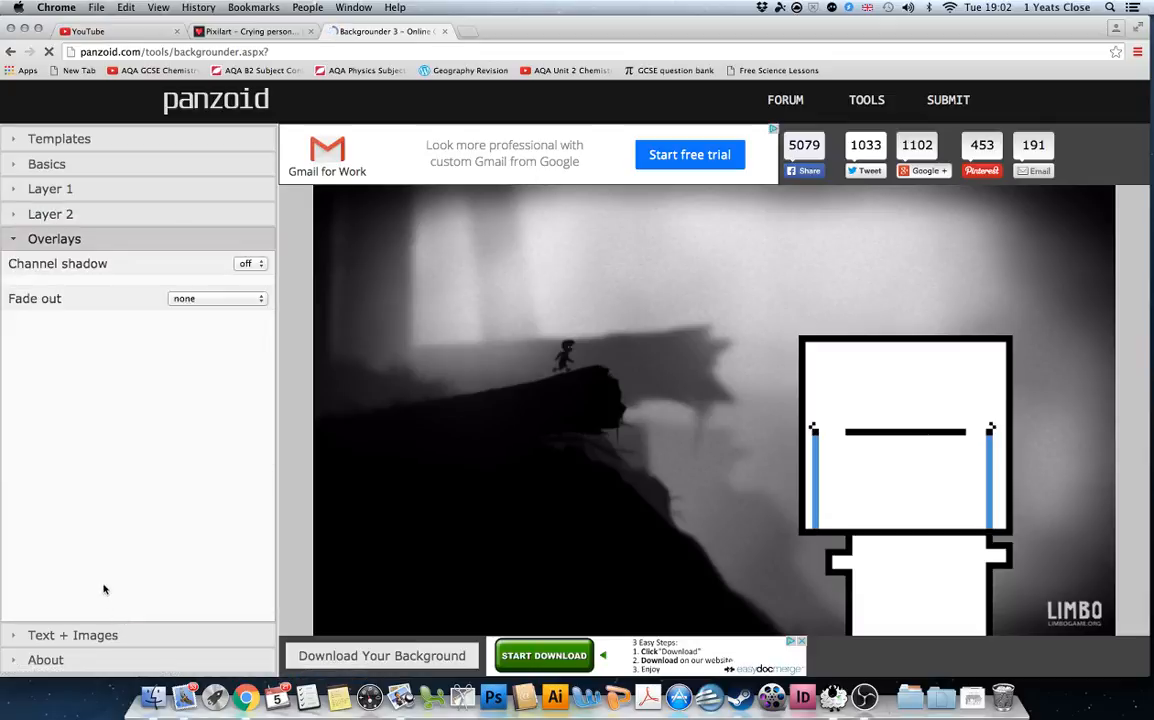
Add a new text element and clear its default 'panzoid' placeholder text.
click(110, 634)
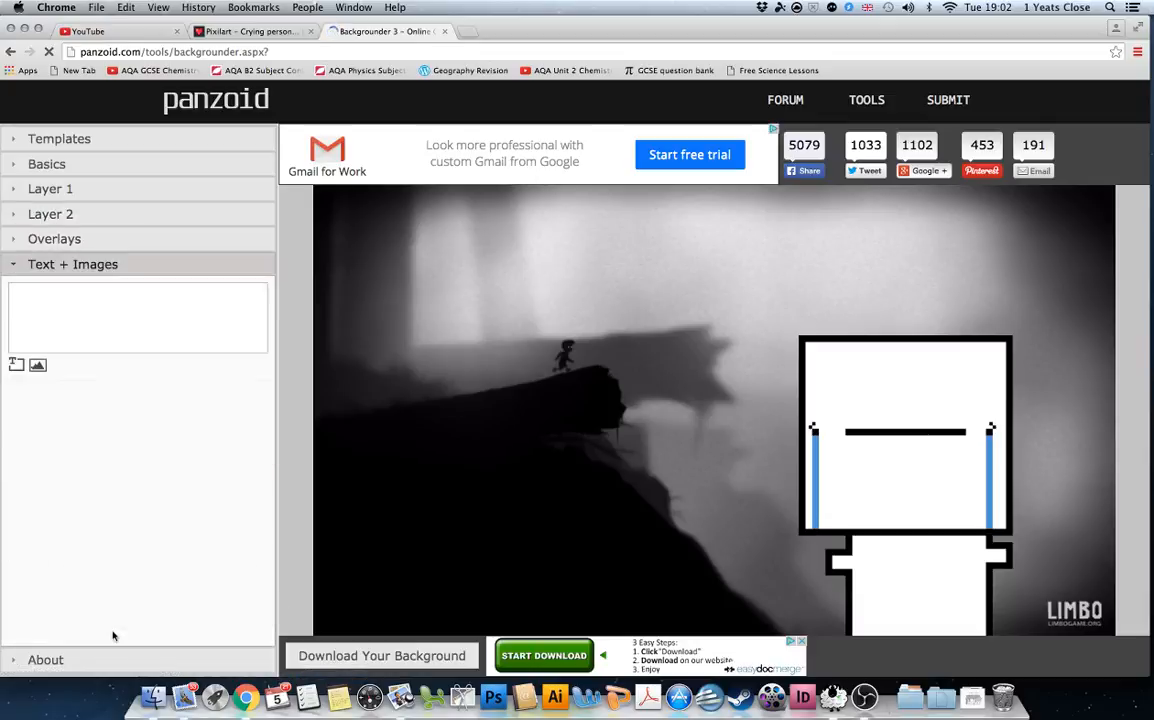
click(17, 365)
click(76, 298)
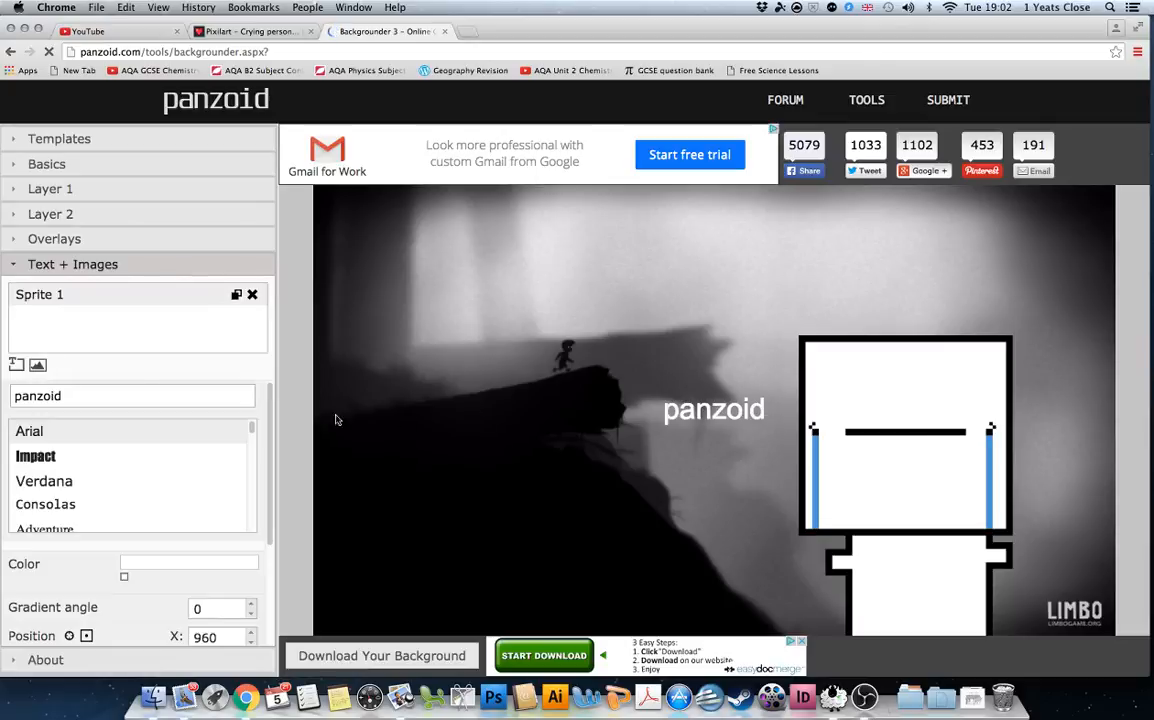
drag(137, 393, 4, 391)
key(BackSpace)
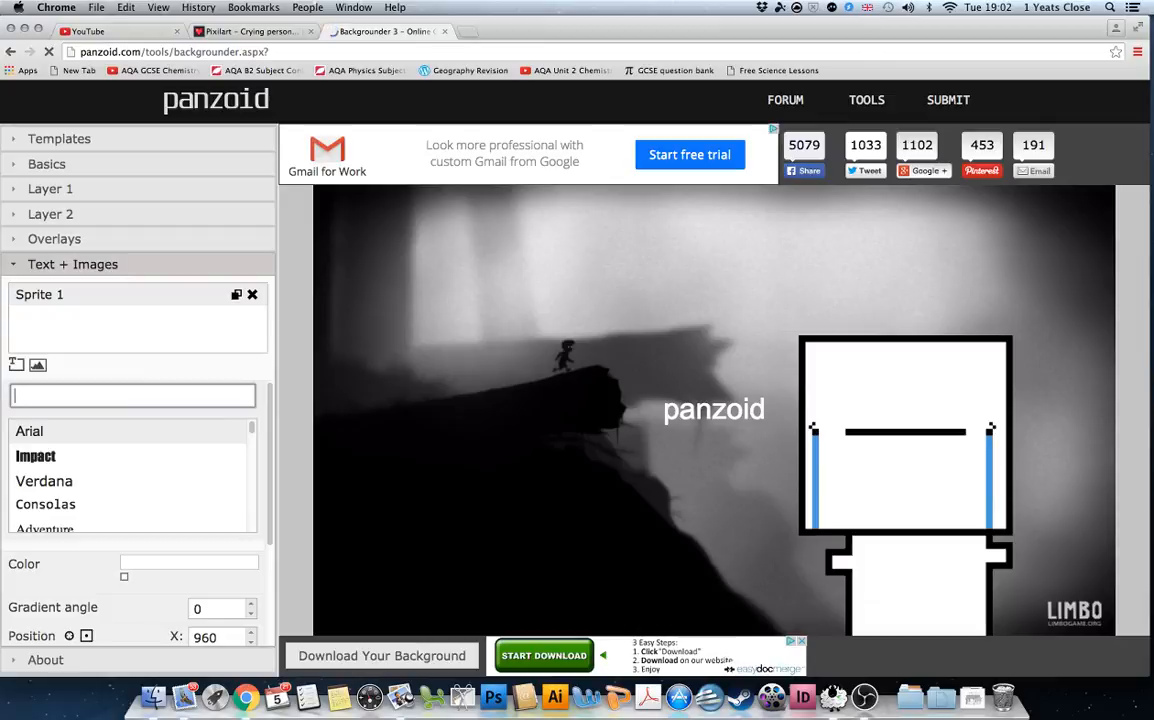
Type the title 'Limbo episode 3/ I CANT BEAT THIS!'.
text(Limbo episode 3/ I)
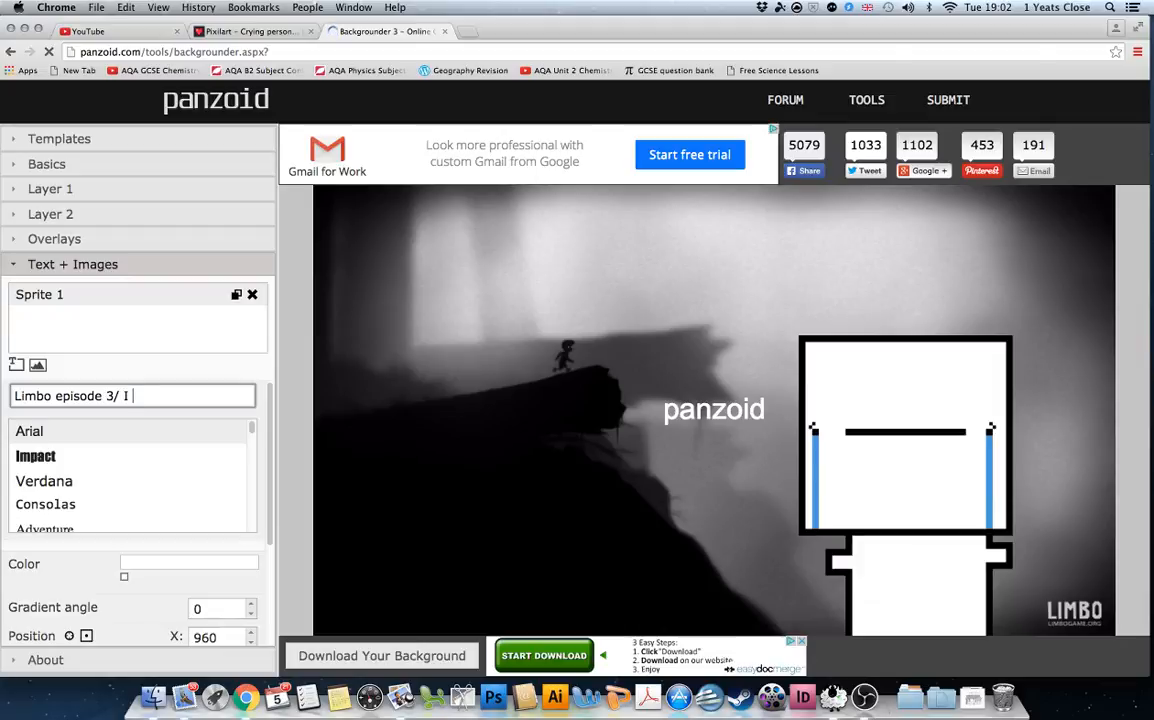
text(cant beat this)
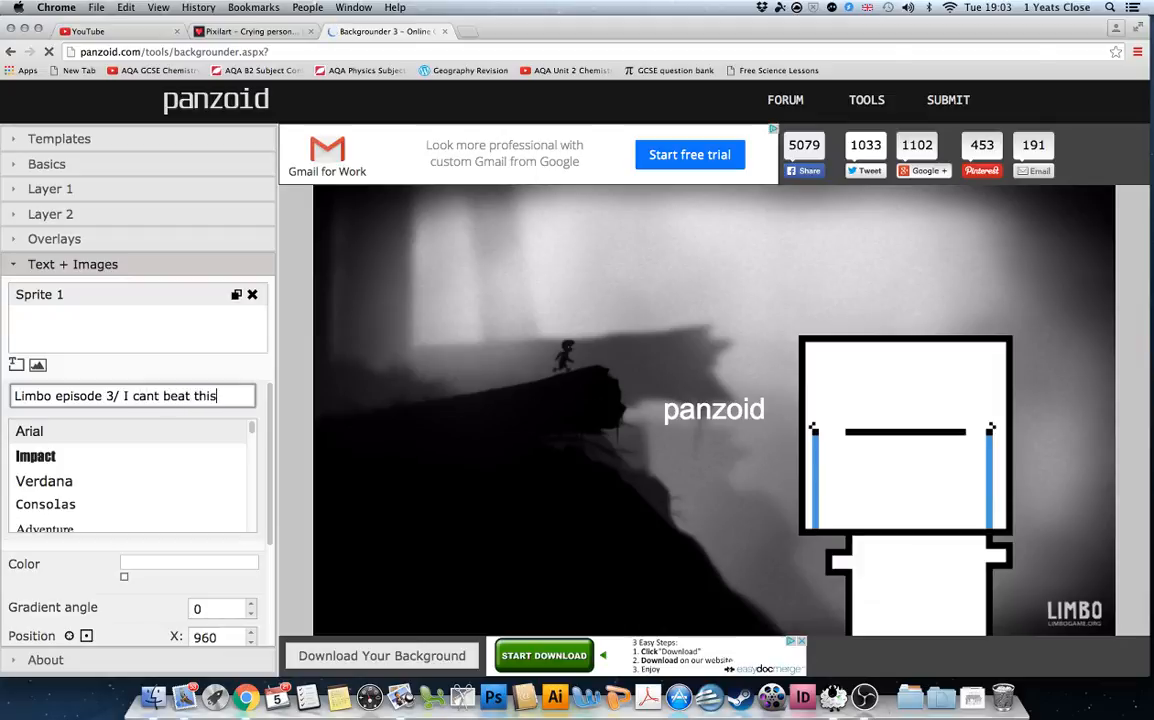
drag(216, 396, 119, 397)
key(BackSpace)
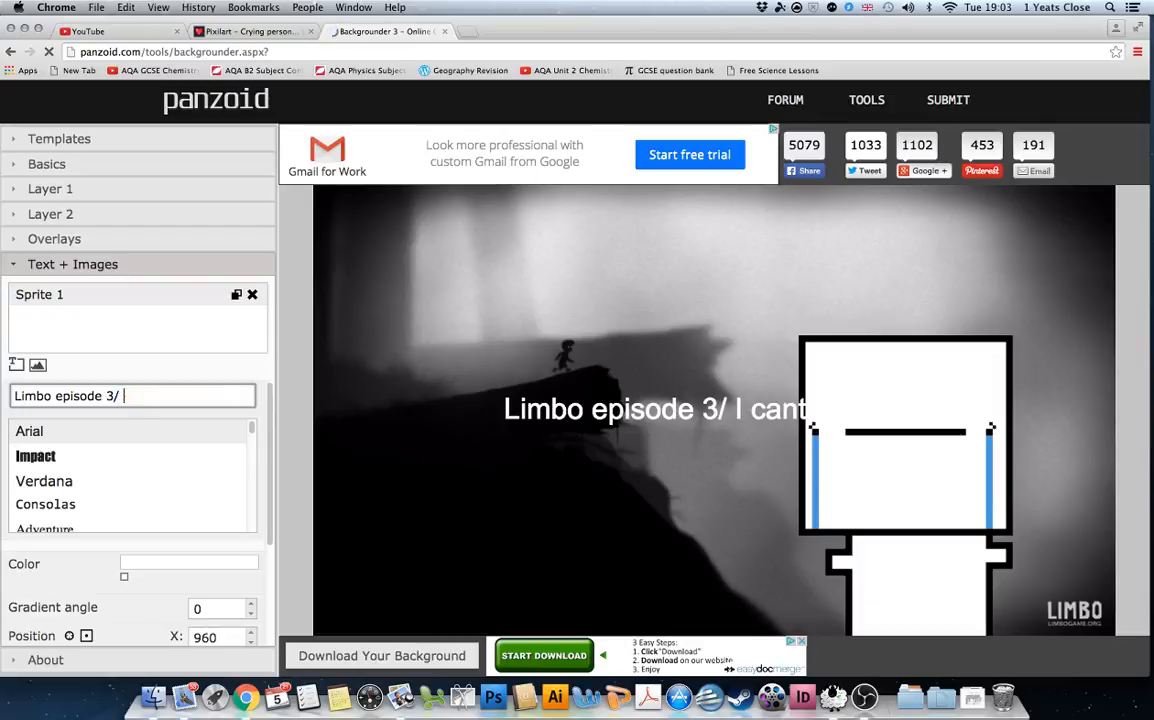
text(I CANT BEAT THIS)
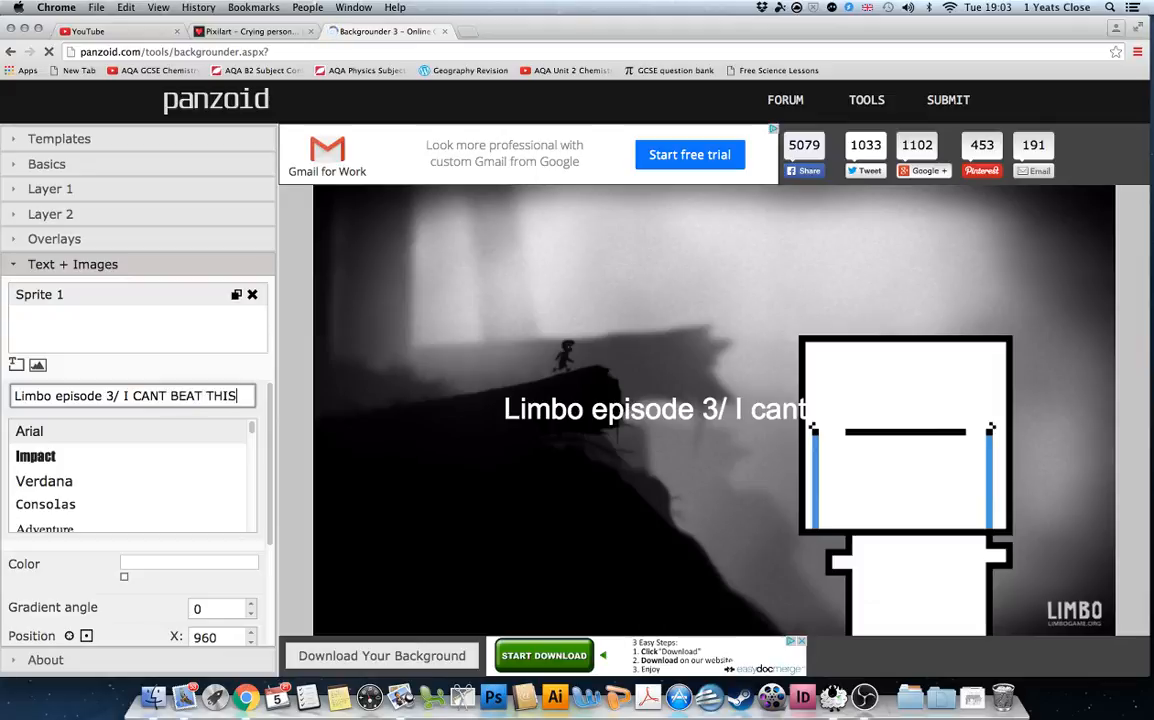
text(!!!!!!!!!!)
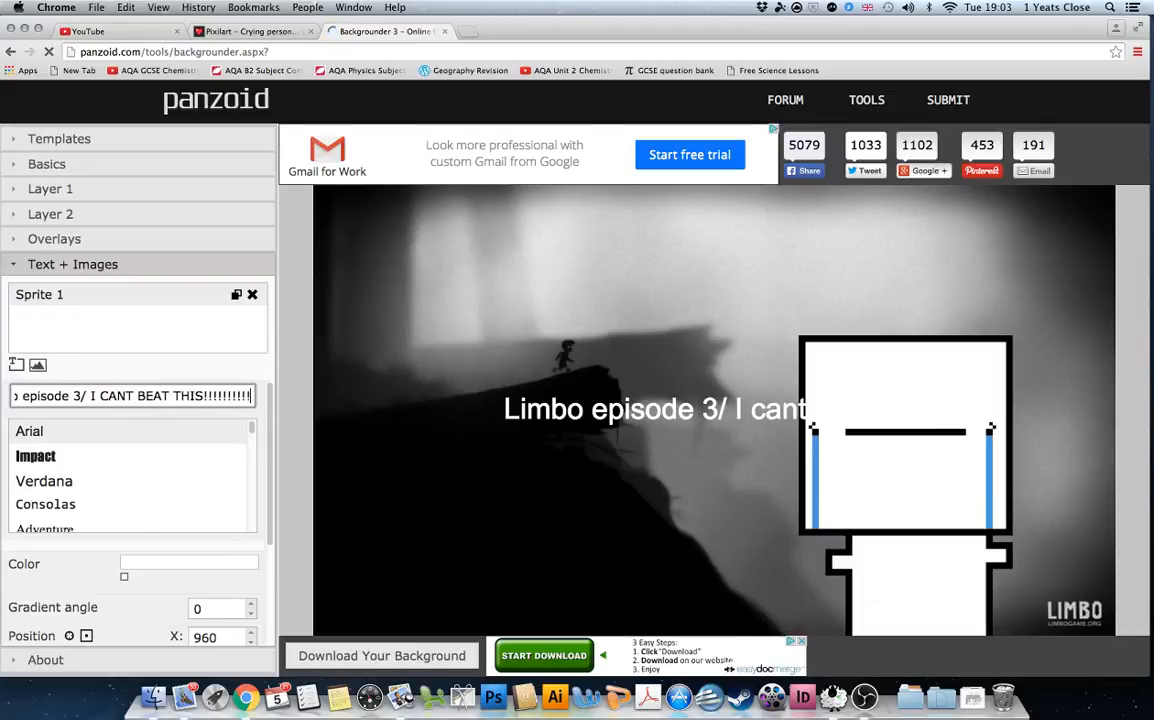
key(BackSpace)
key(BackSpace)
key(BackSpace)
key(BackSpace)
key(BackSpace)
key(BackSpace)
key(BackSpace)
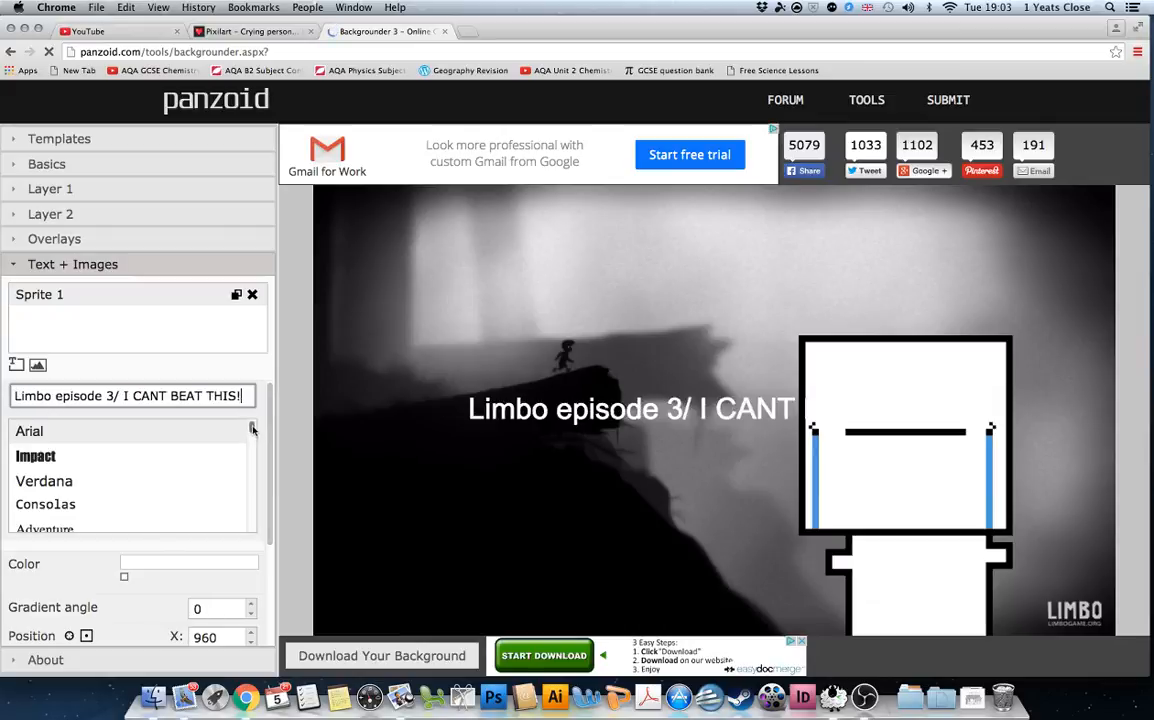
Switch the title to the Arcadepix pixel font.
scroll(252, 428, down, 5)
scroll(252, 424, up, 5)
scroll(200, 470, down, 3)
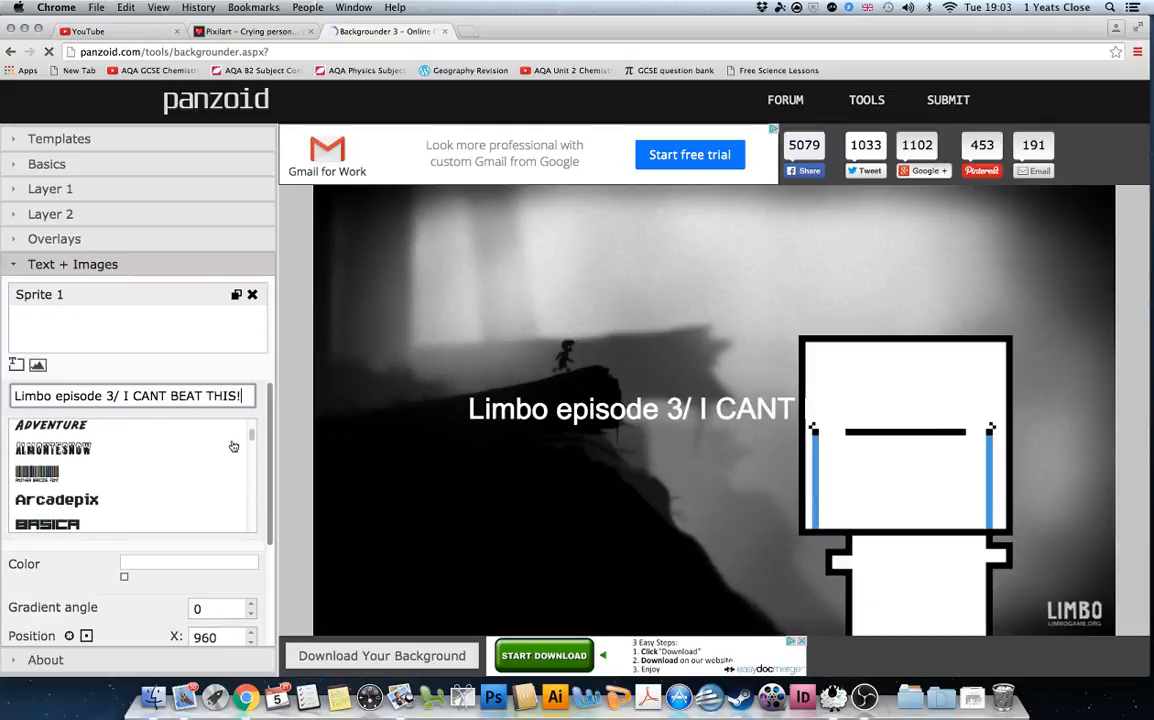
mouse_move(251, 434)
mouse_down()
mouse_move(254, 470)
mouse_move(251, 434)
mouse_up()
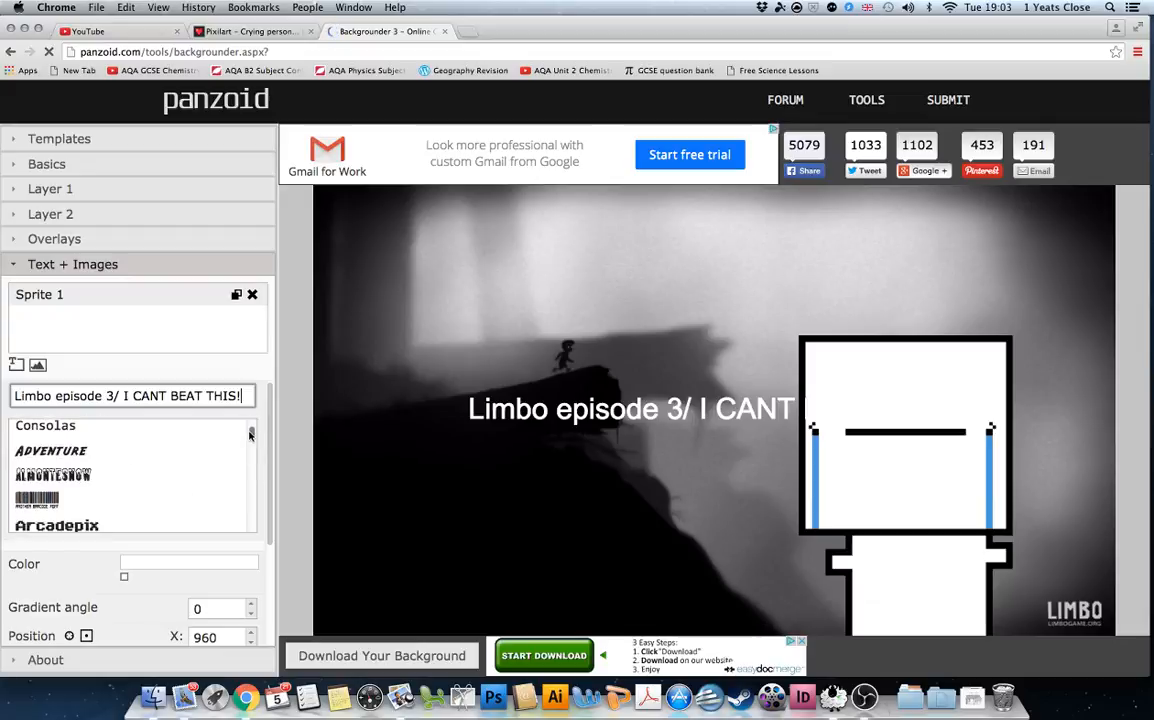
click(127, 526)
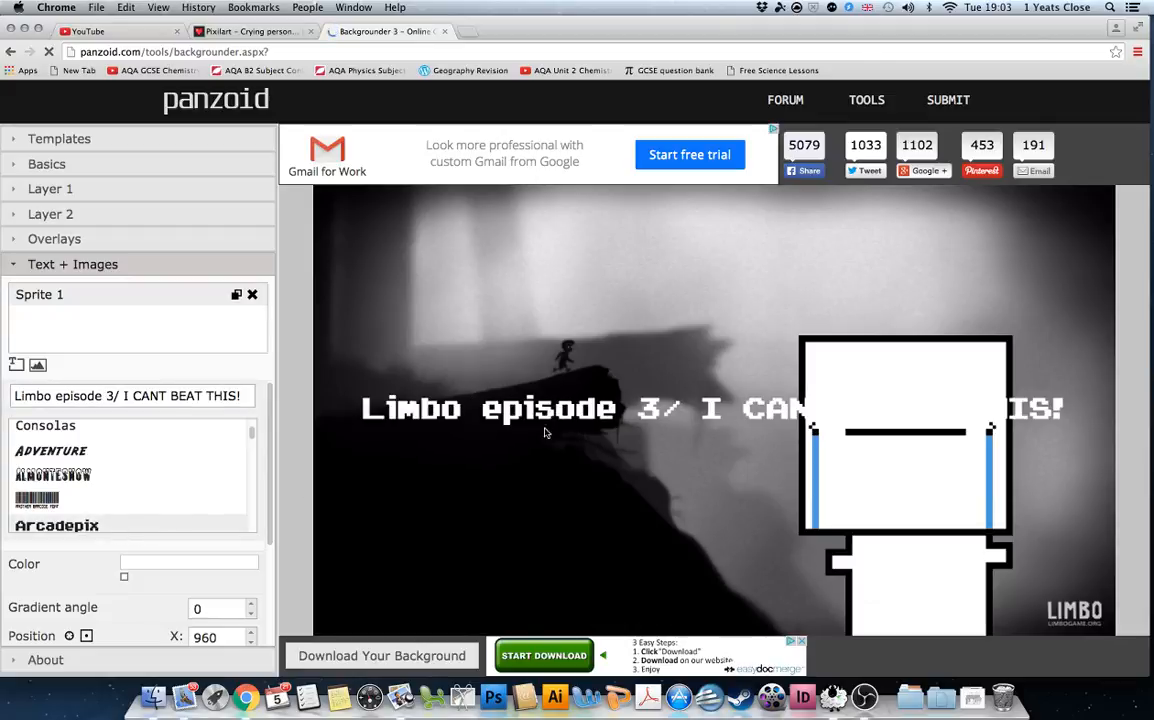
Drag the title up near the top of the thumbnail.
drag(496, 370, 529, 300)
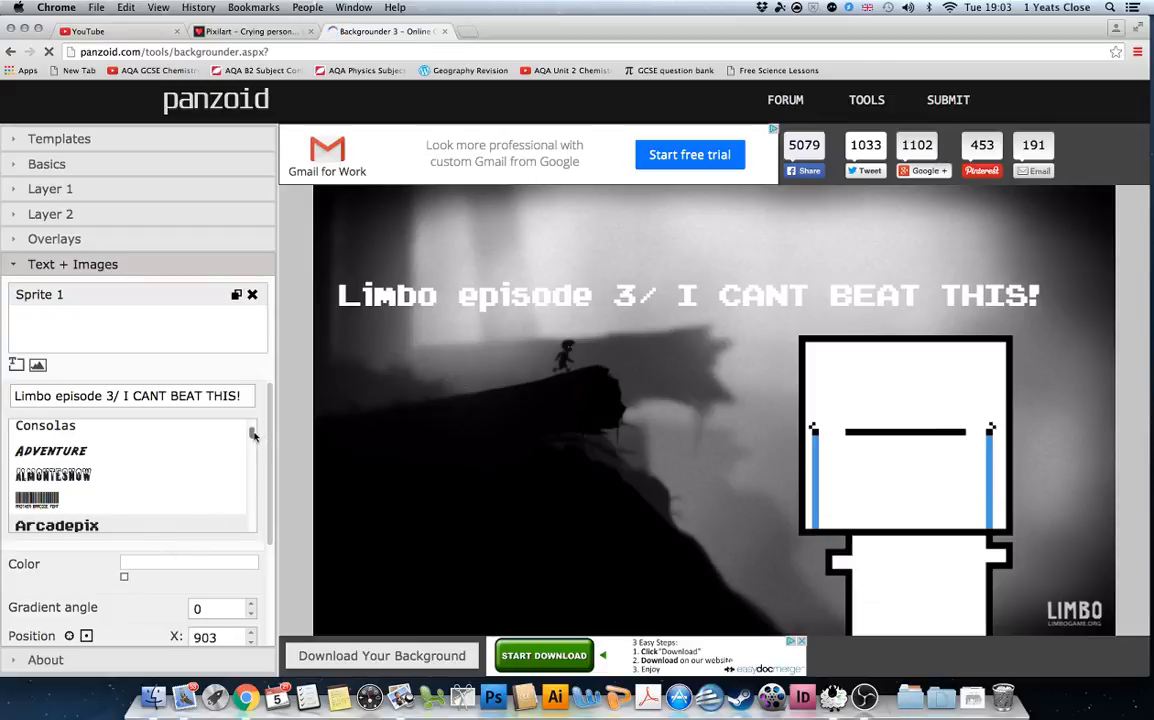
scroll(253, 434, down, 5)
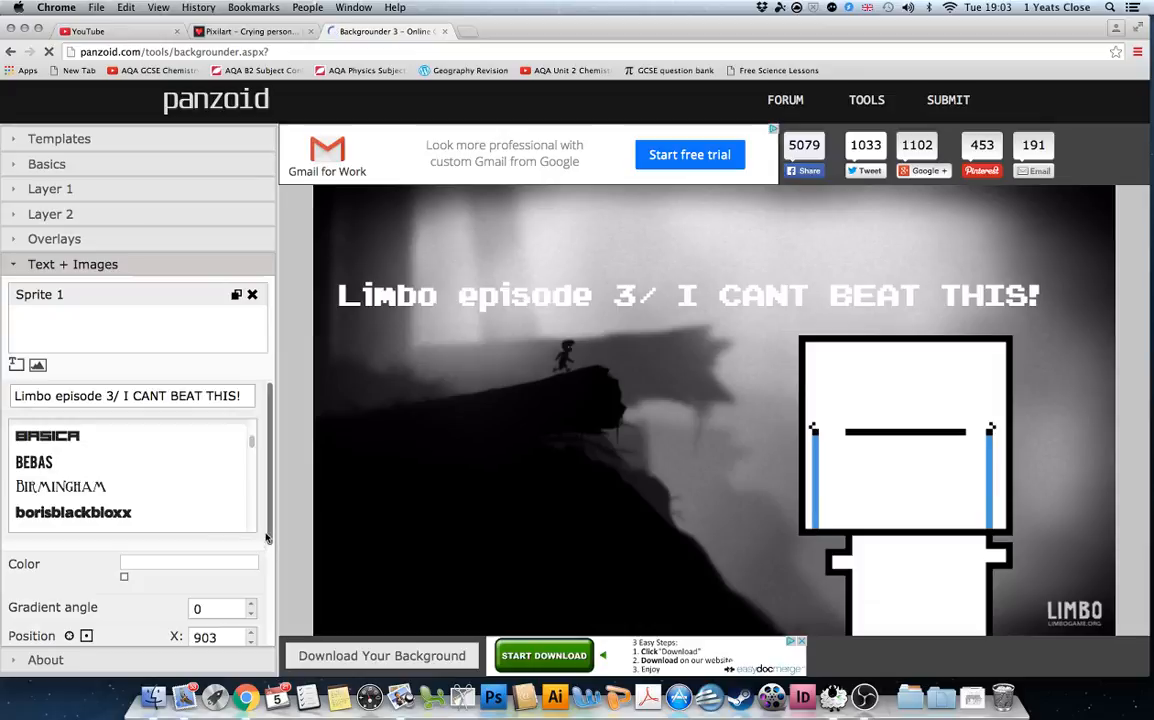
scroll(266, 538, down, 5)
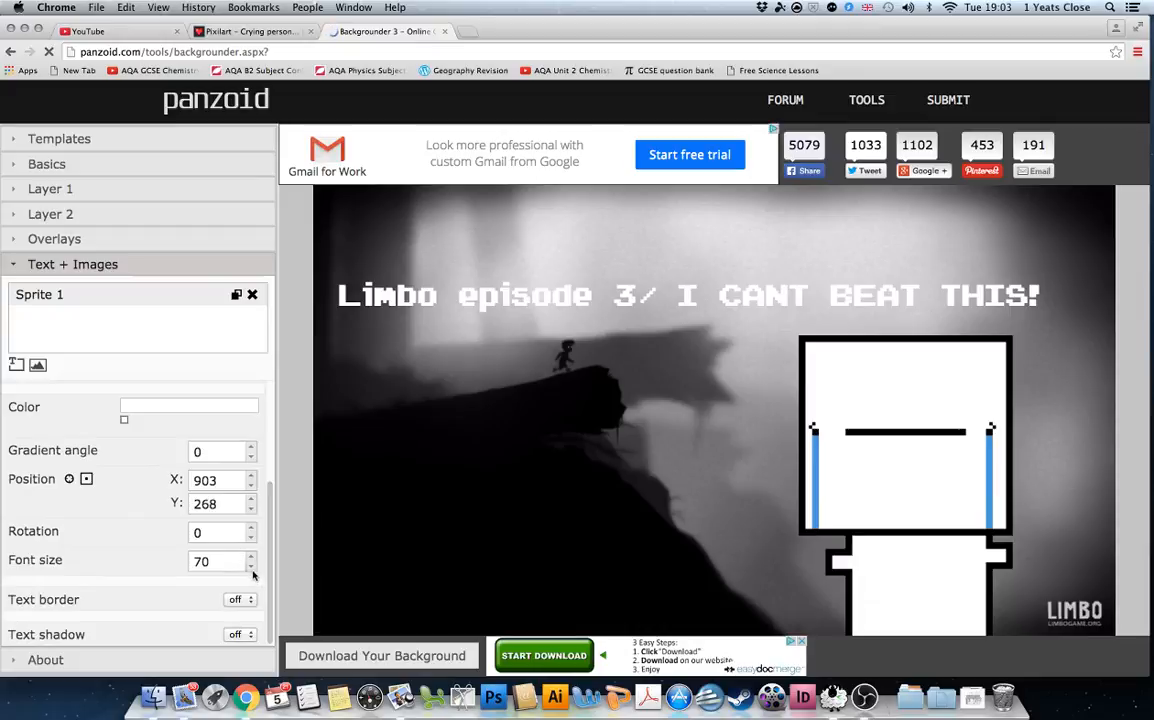
Reduce the title font size to 42 and move it just above the crying character.
click(253, 571)
click(253, 571)
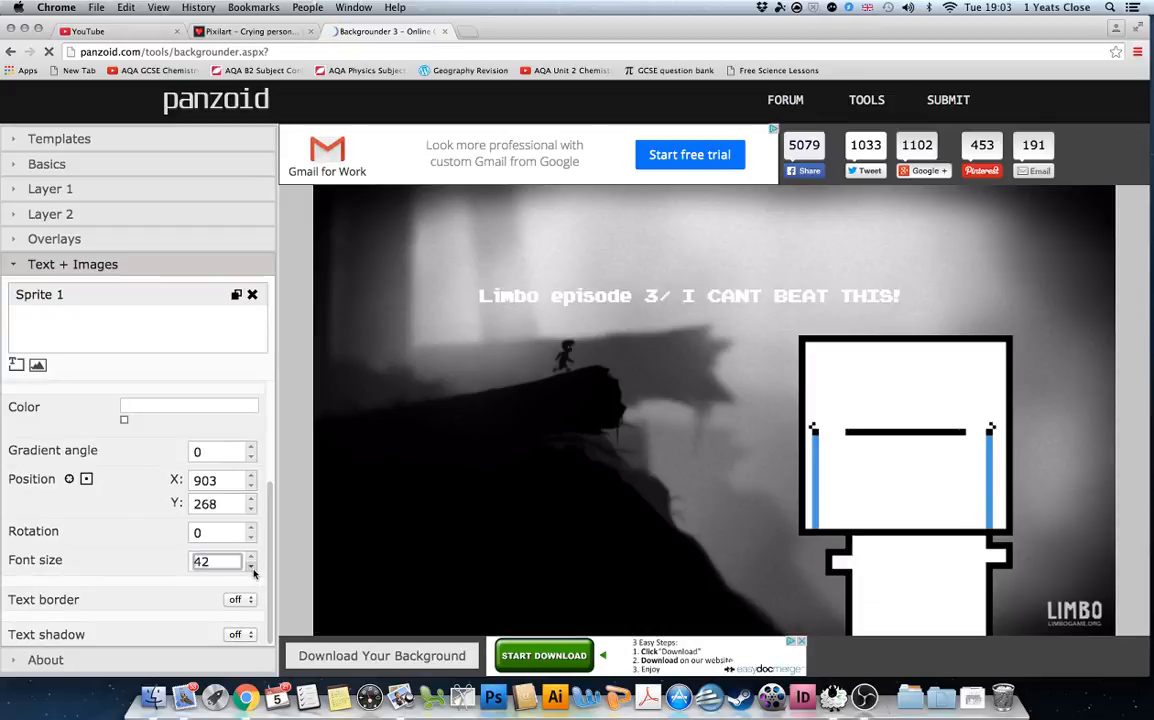
drag(591, 303, 702, 330)
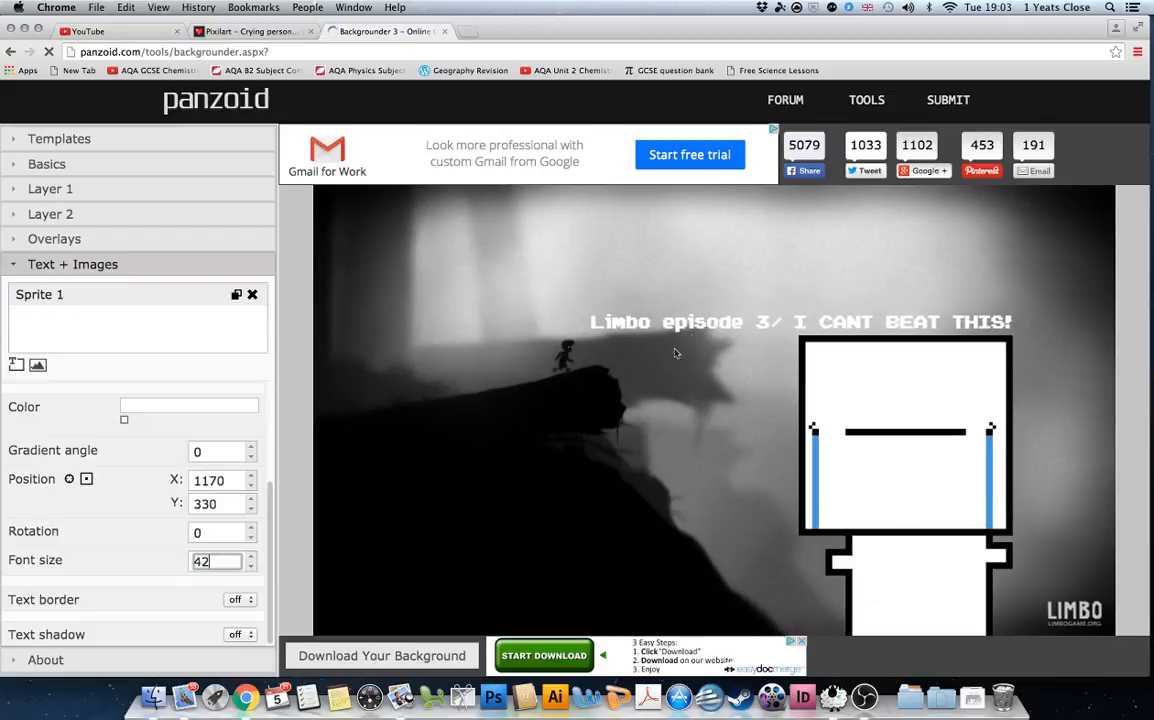
Try a text border on the title, then turn it back off.
click(247, 598)
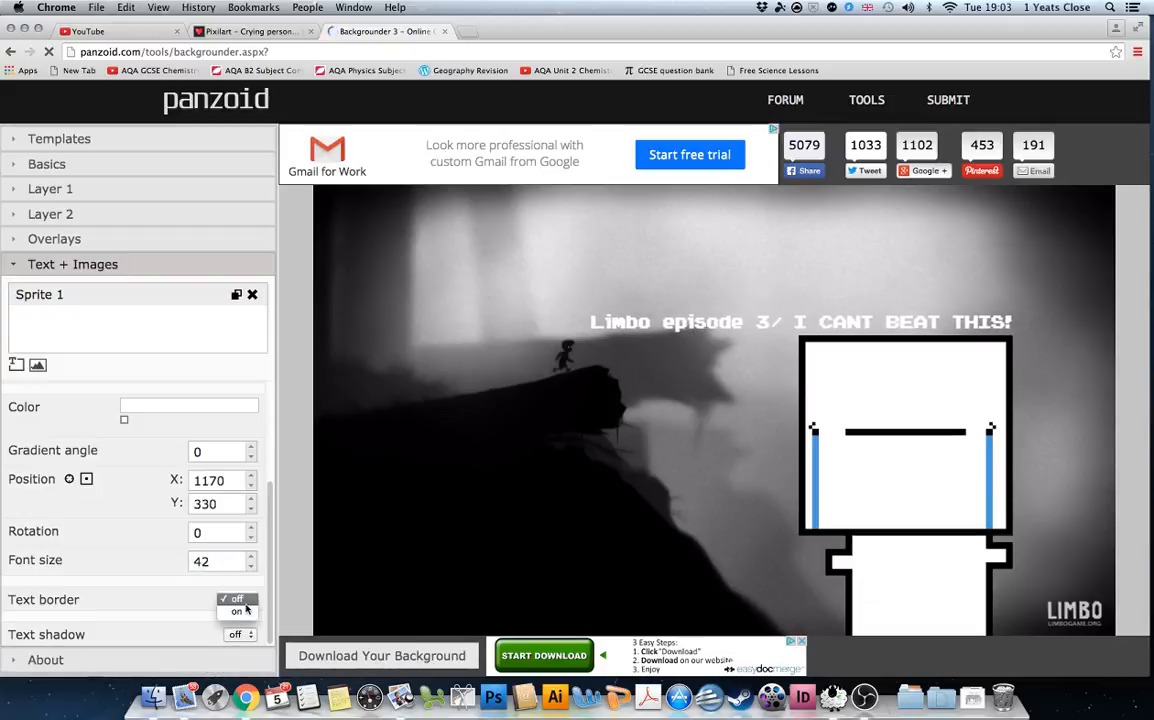
click(240, 599)
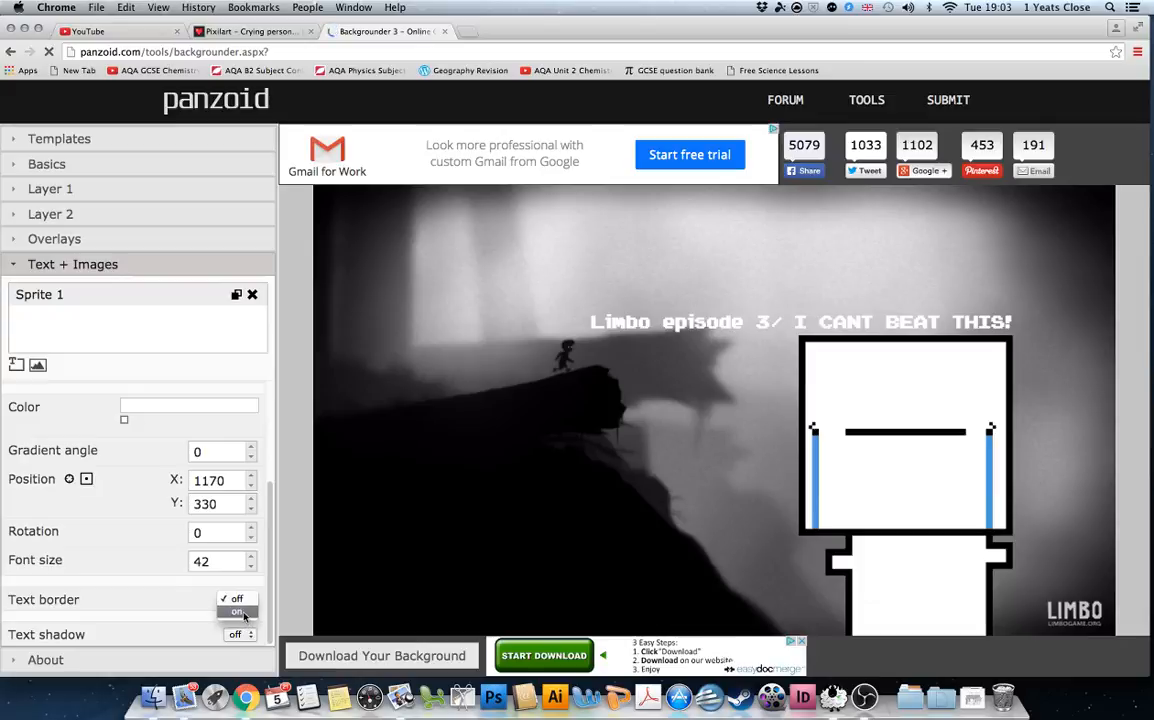
click(236, 583)
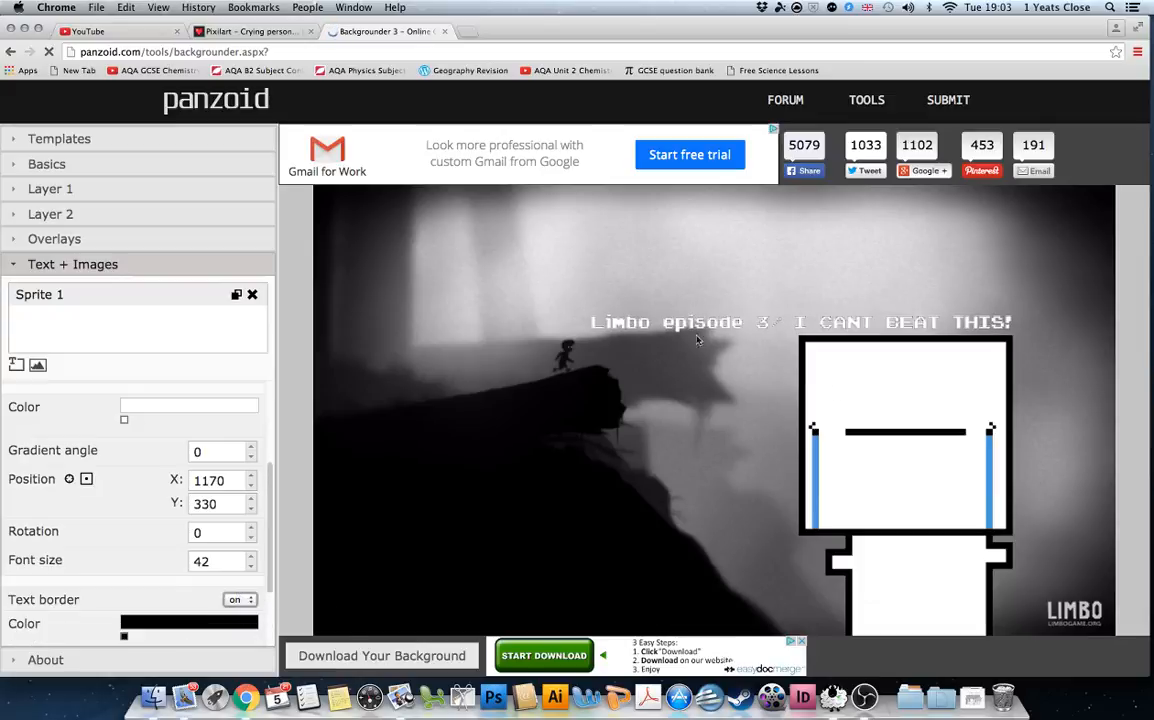
click(247, 592)
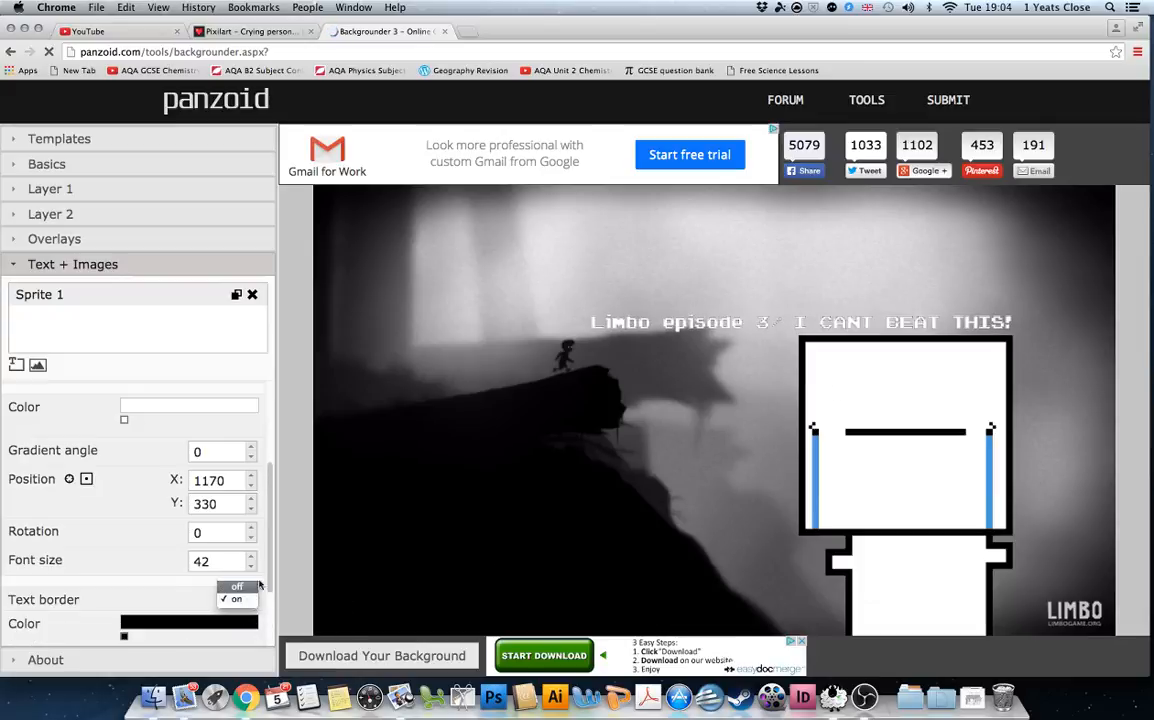
click(238, 584)
drag(275, 533, 273, 572)
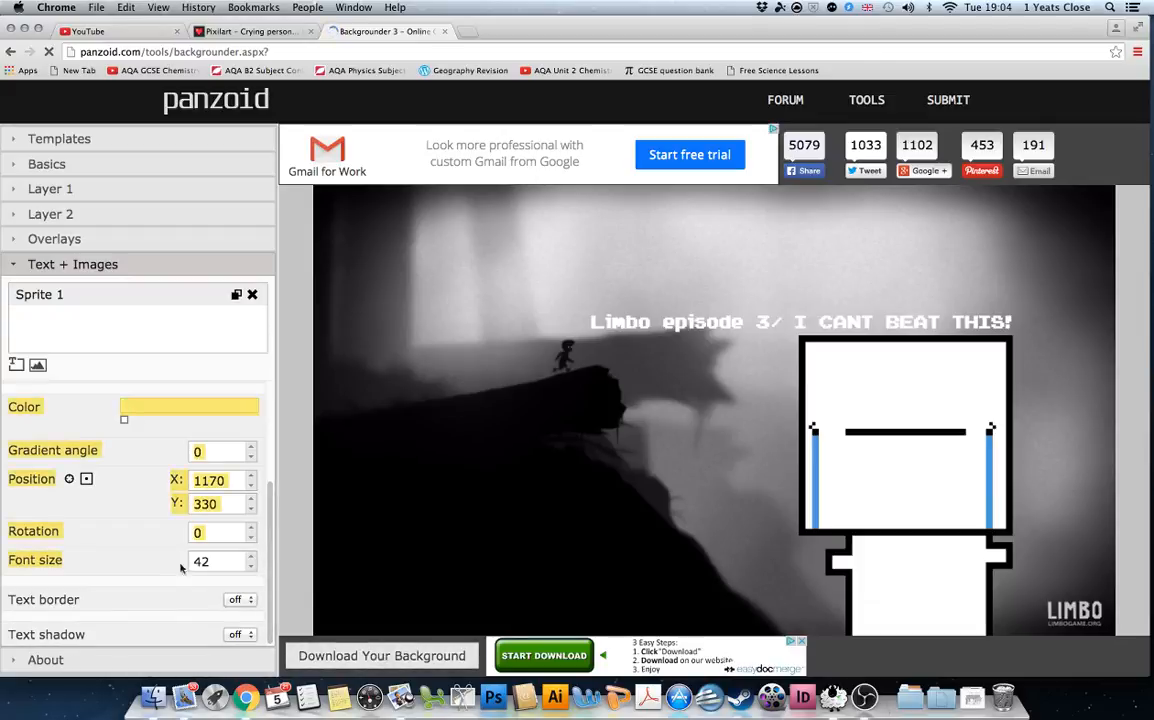
Download the finished background as backgrounder (8).png and return to the YouTube video editor.
click(362, 655)
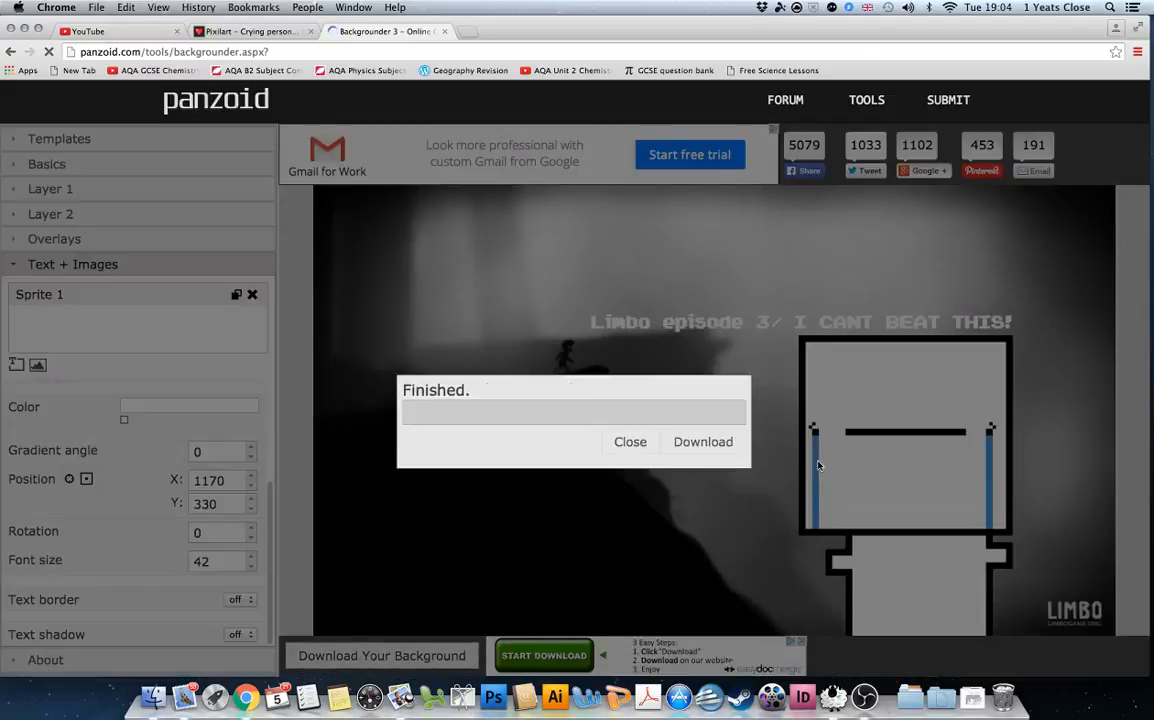
click(700, 440)
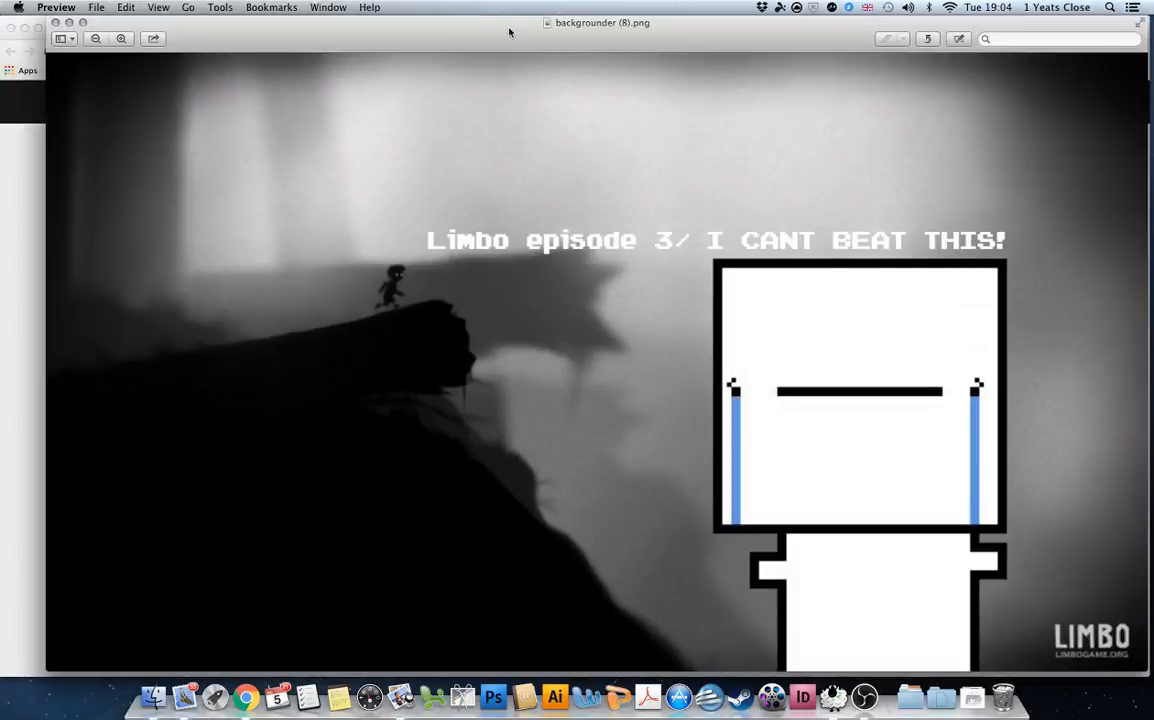
drag(510, 32, 476, 99)
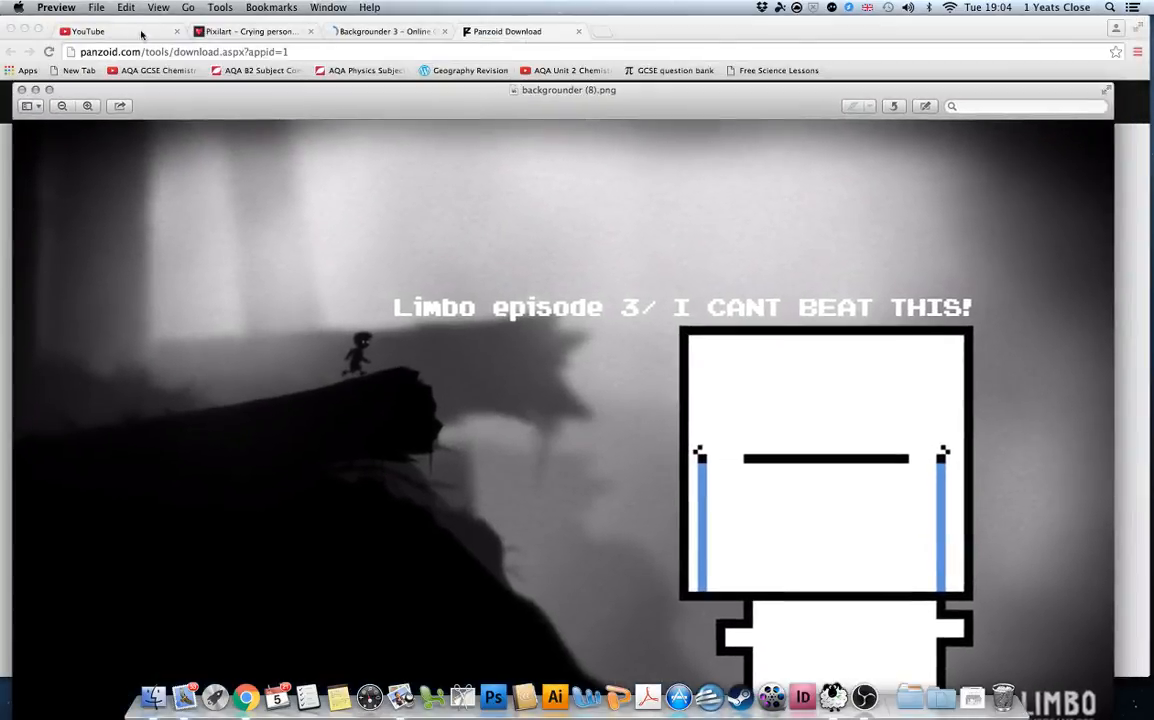
click(90, 30)
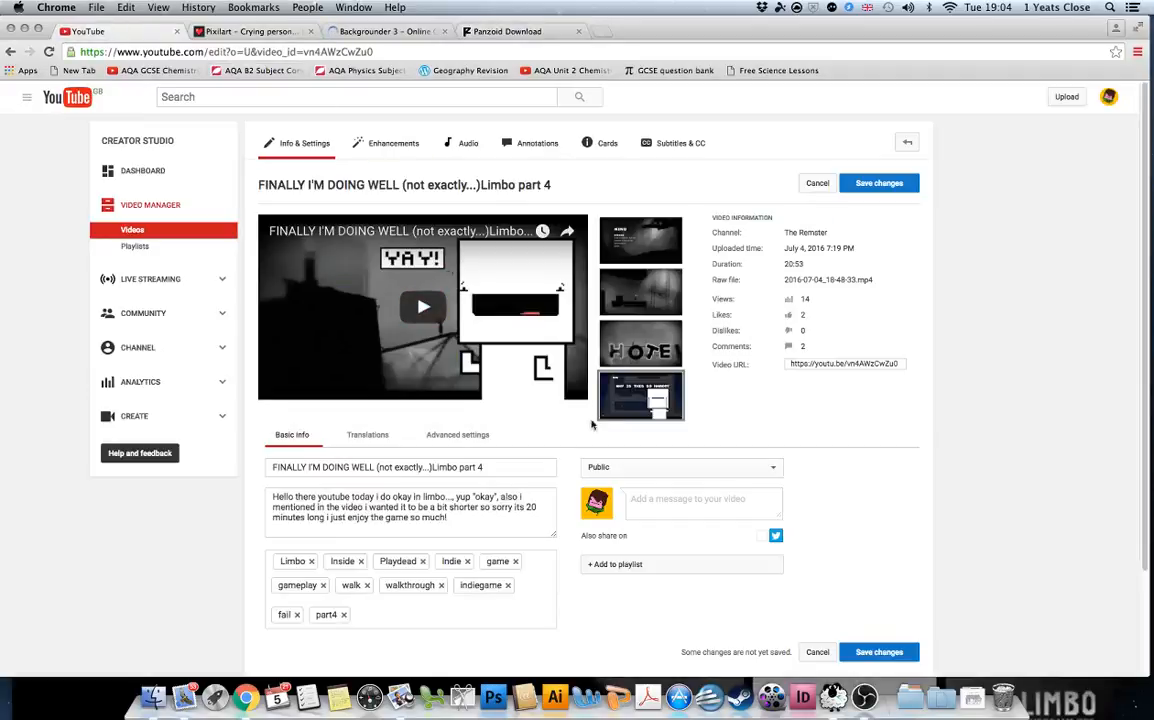
Choose 'Change image' on the video's custom thumbnail to open the file chooser.
mouse_move(640, 396)
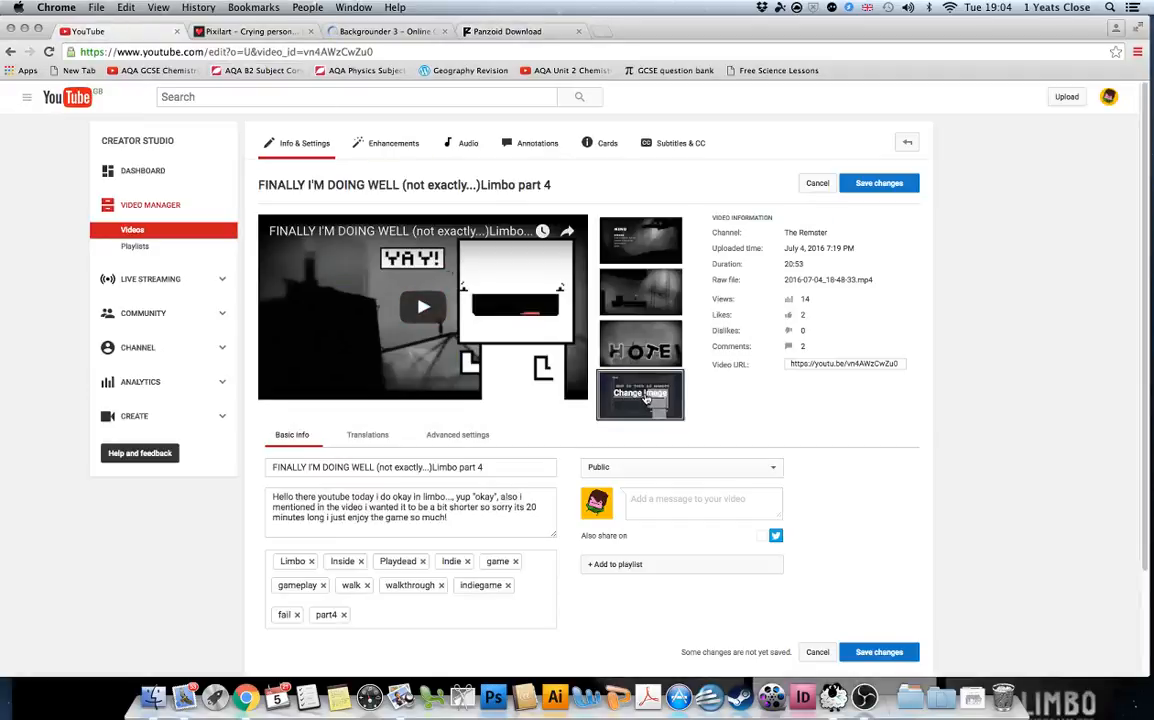
click(646, 398)
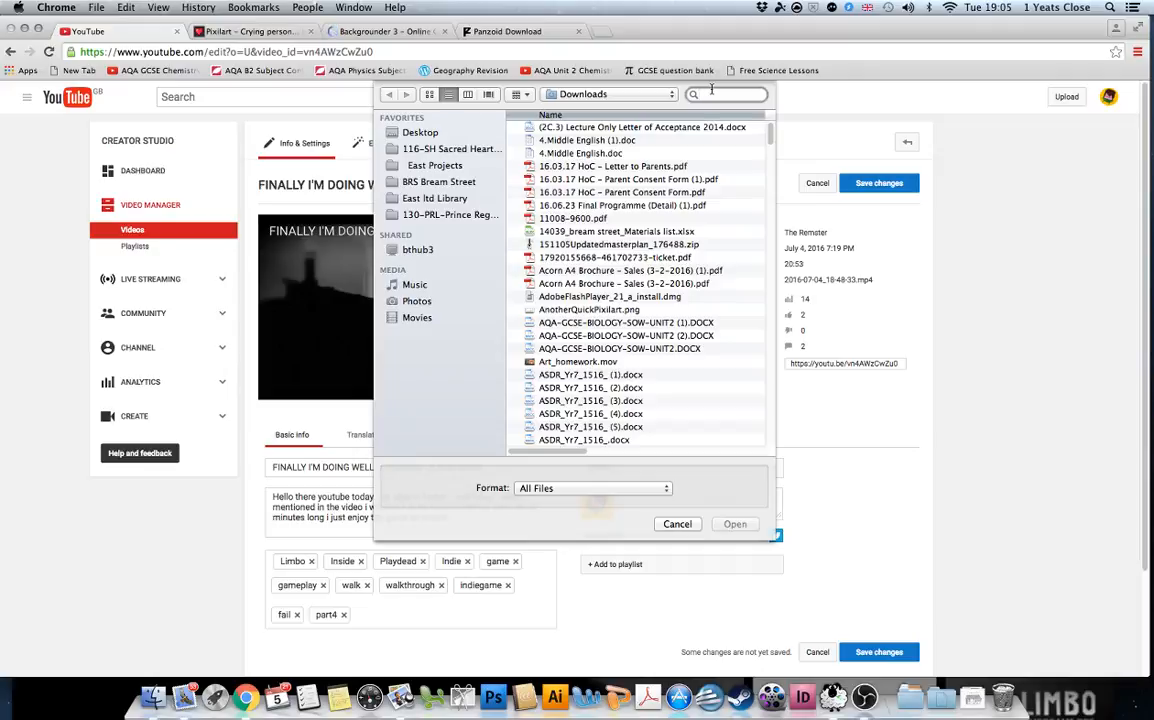
Search for 'Backgrounder' and pick backgrounder (8).png as the new custom thumbnail.
text(Ba)
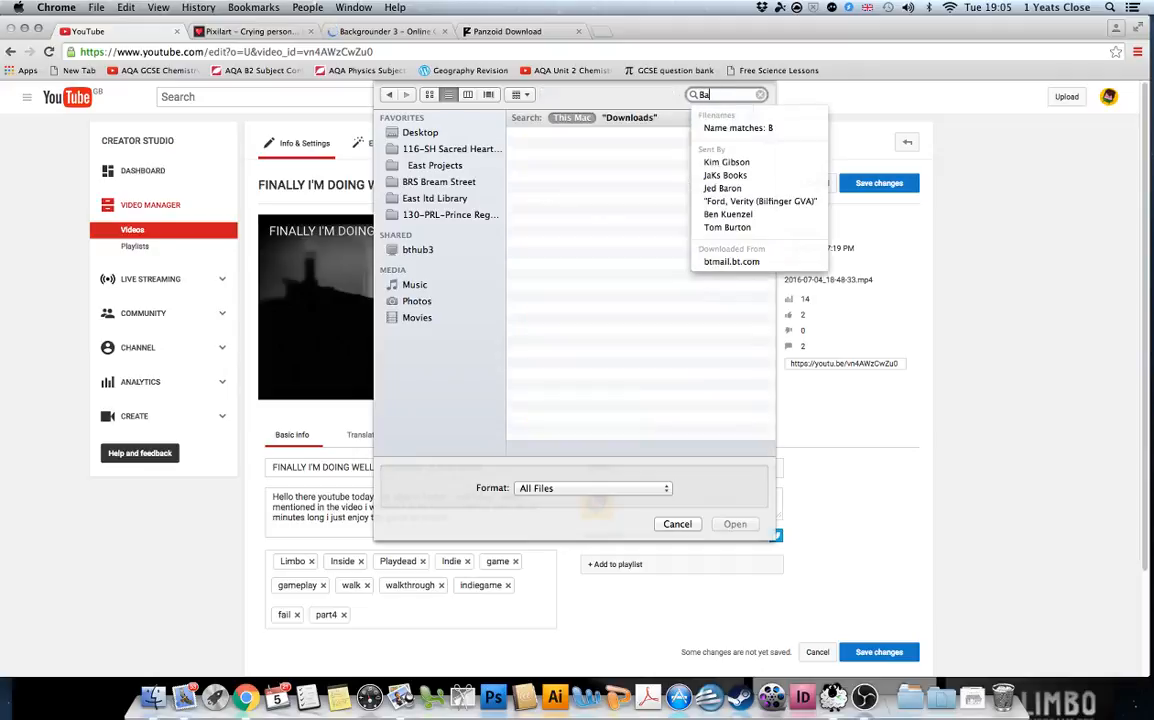
text(ckgrounder)
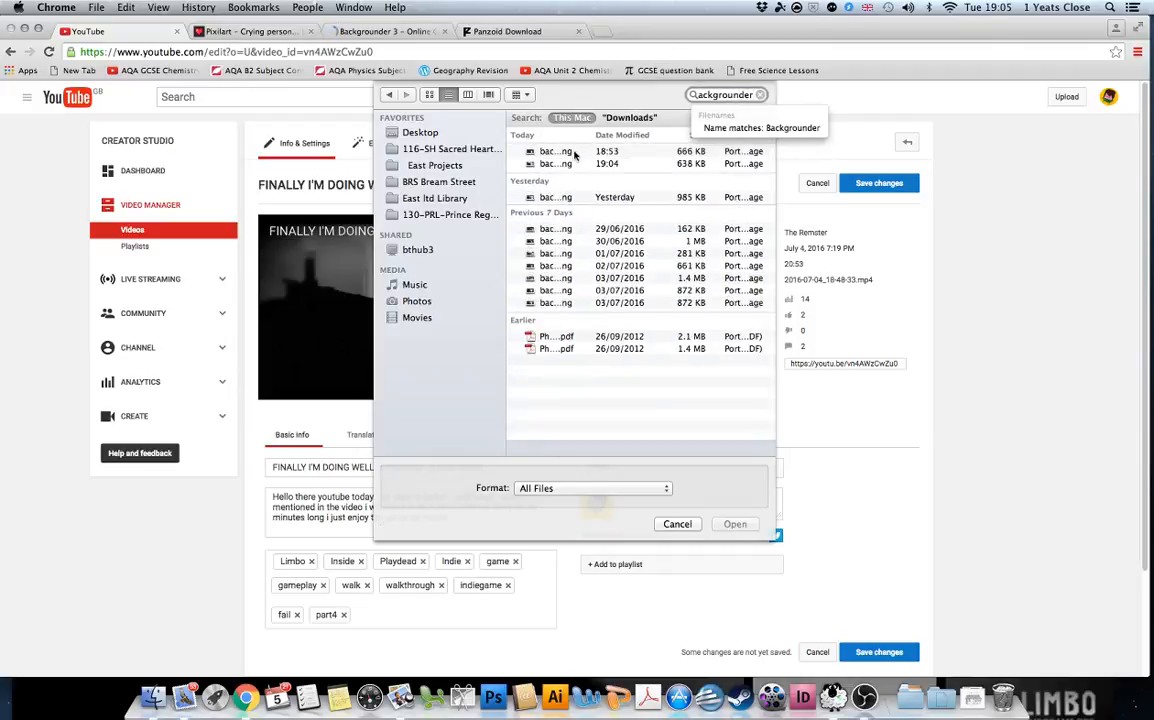
double_click(517, 151)
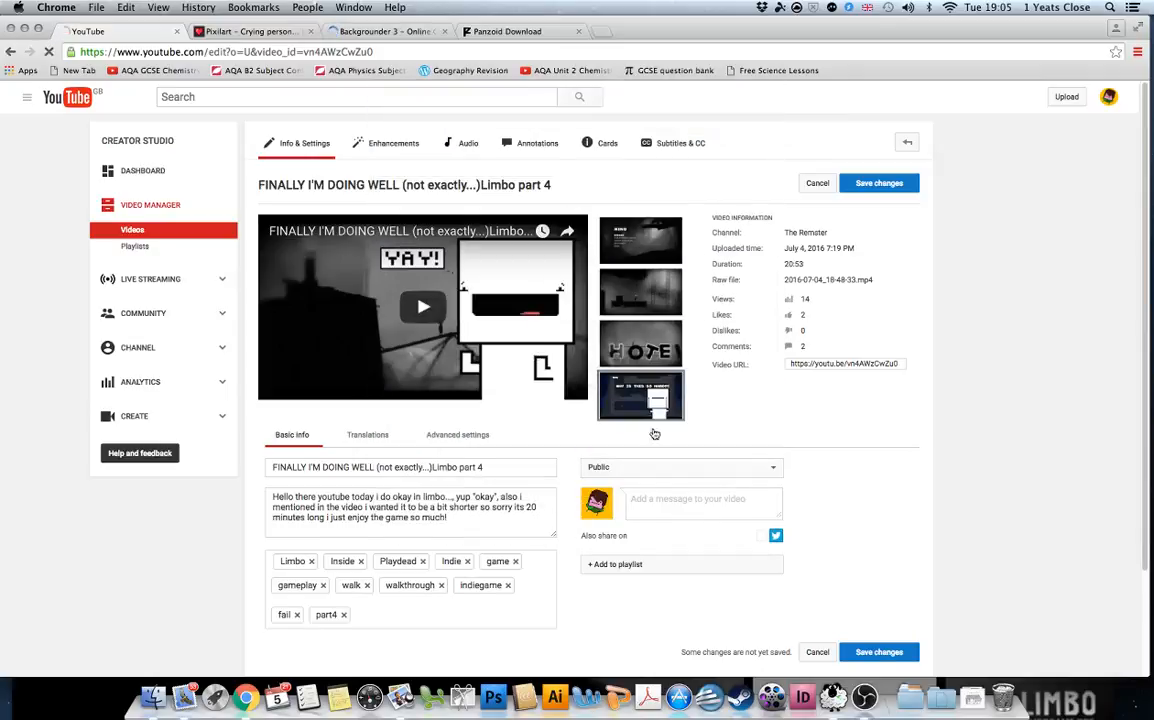